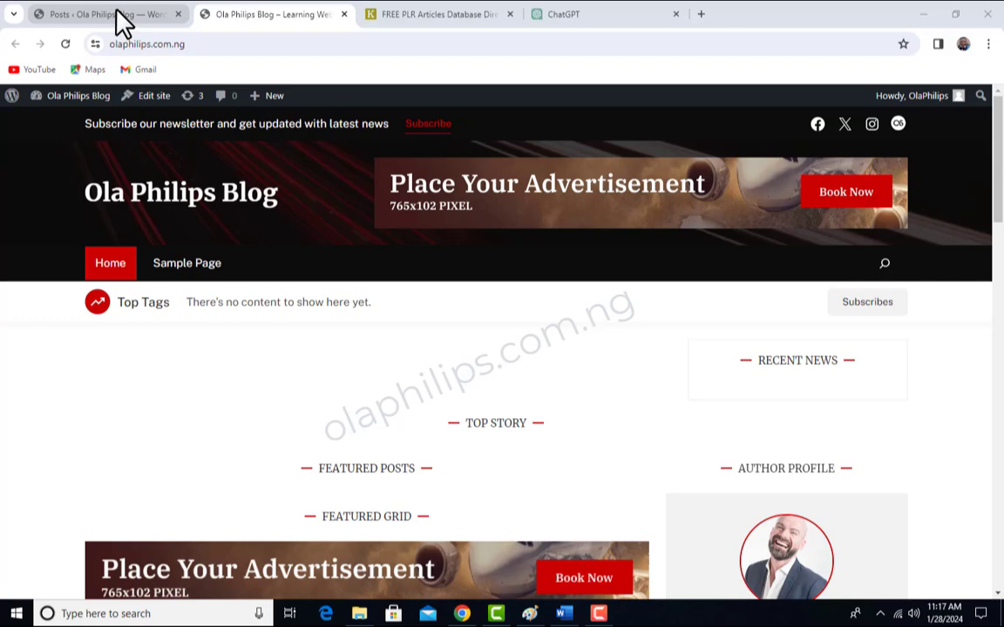
- Switch to the WordPress dashboard and open the list of all posts
click(117, 14)
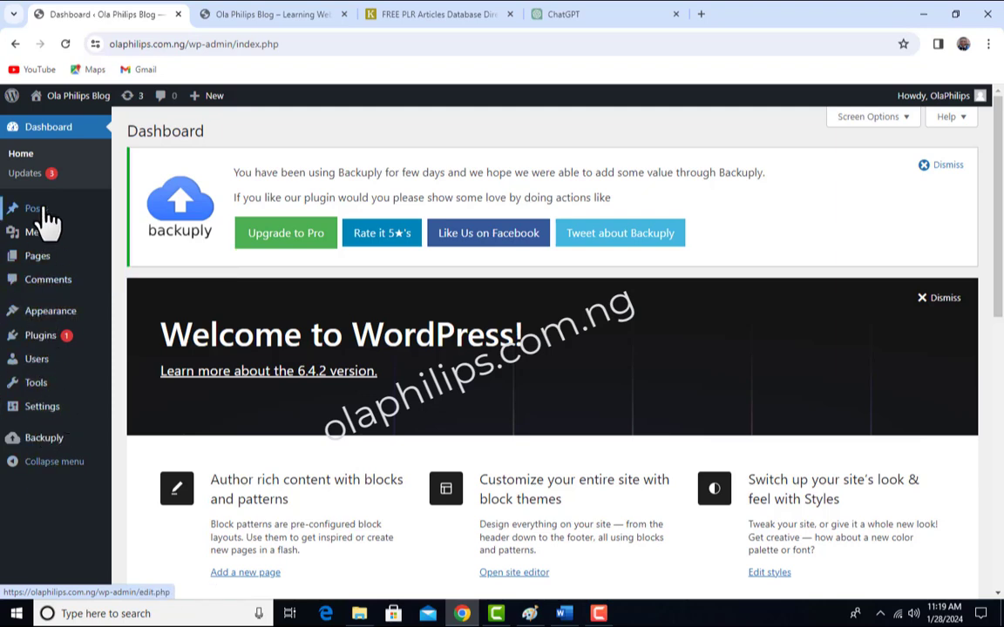
mouse_move(46, 213)
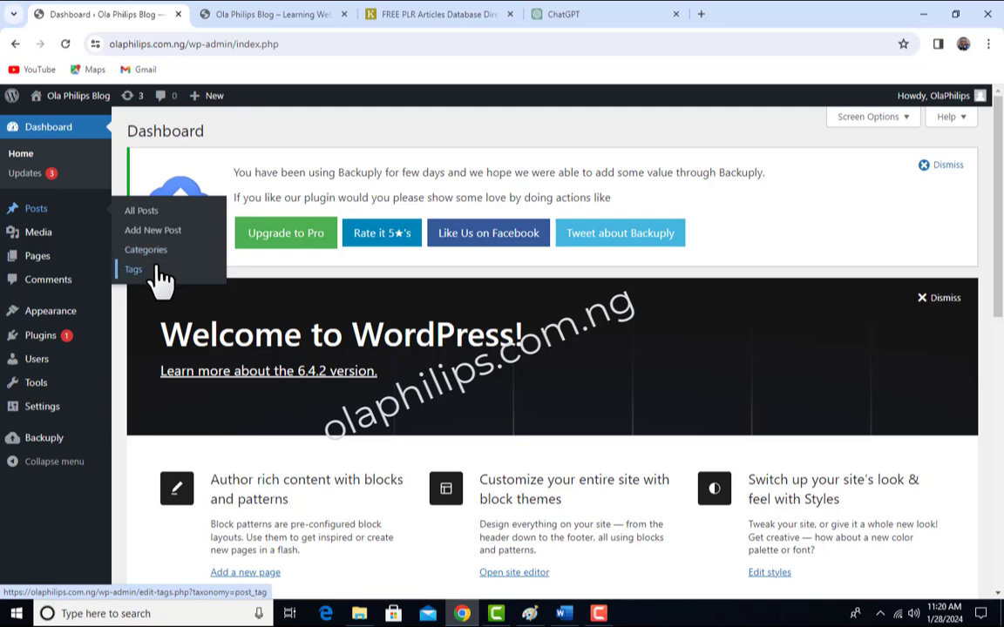
click(152, 215)
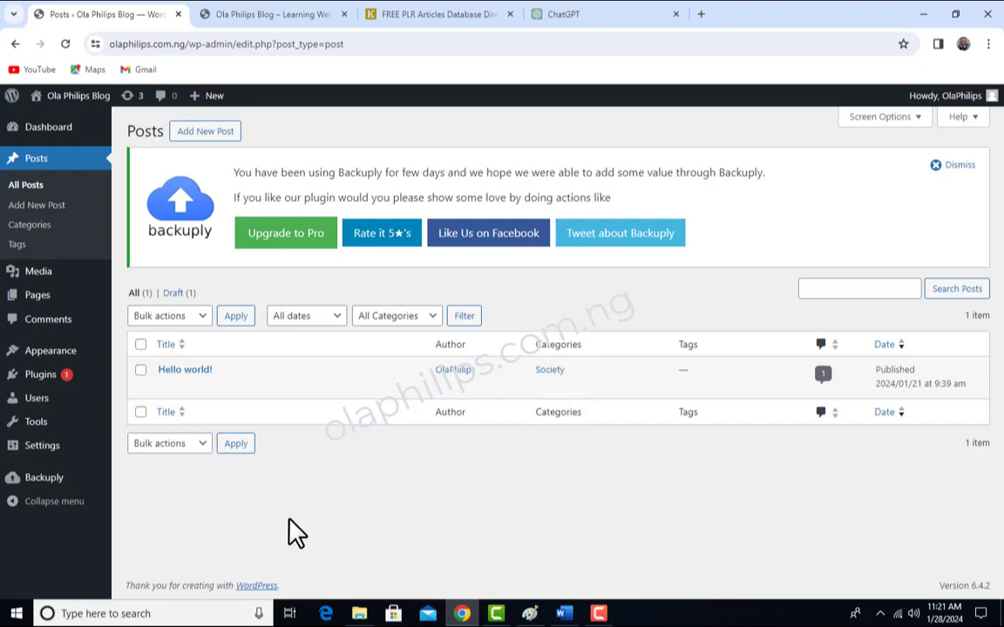
- View the "Hello world!" post in a new browser tab, look through it down to the comments, and close it
mouse_move(234, 388)
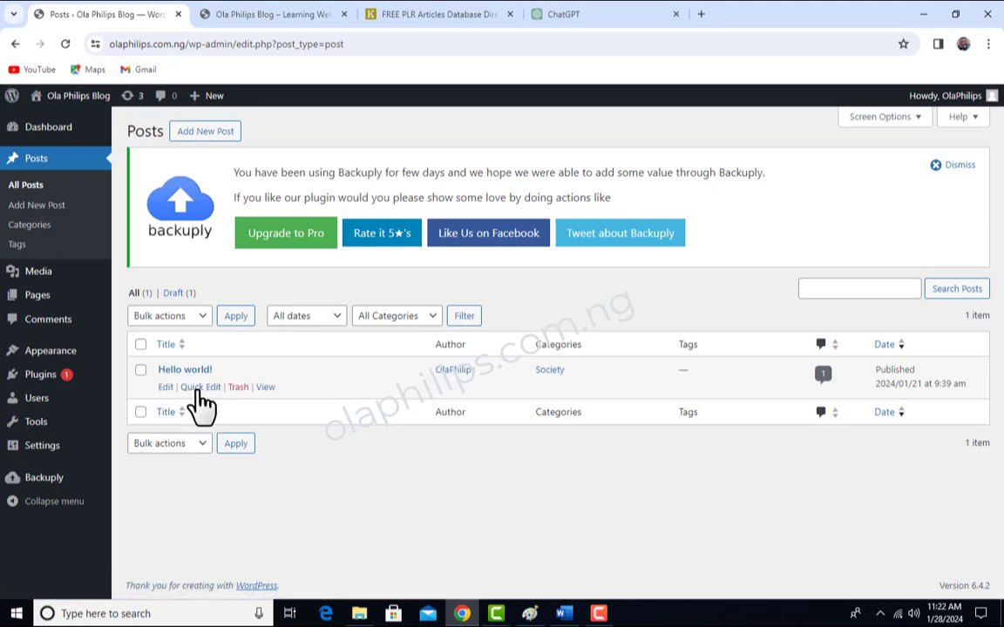
right_click(269, 391)
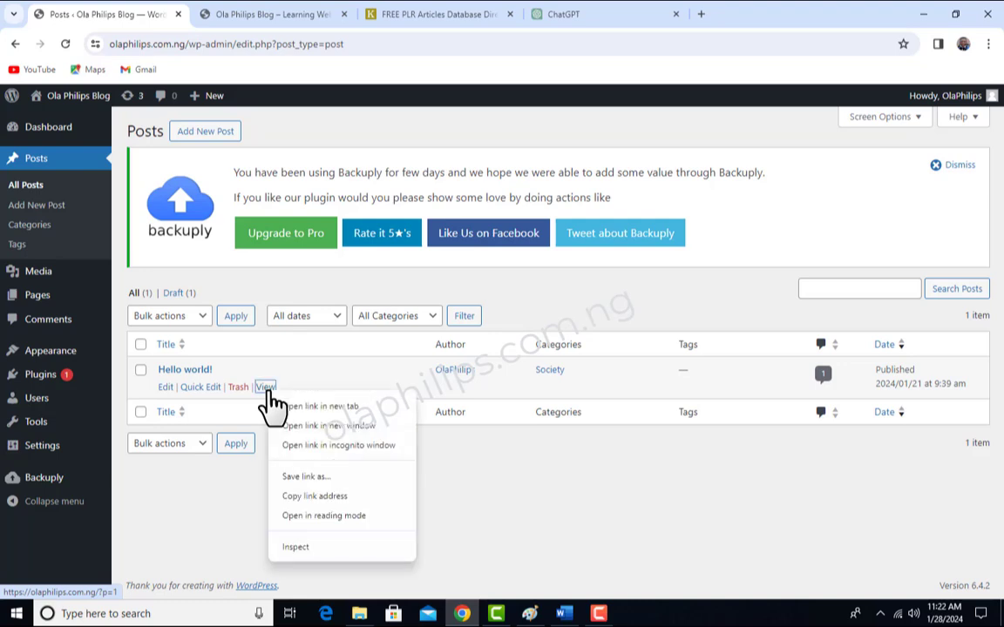
click(318, 407)
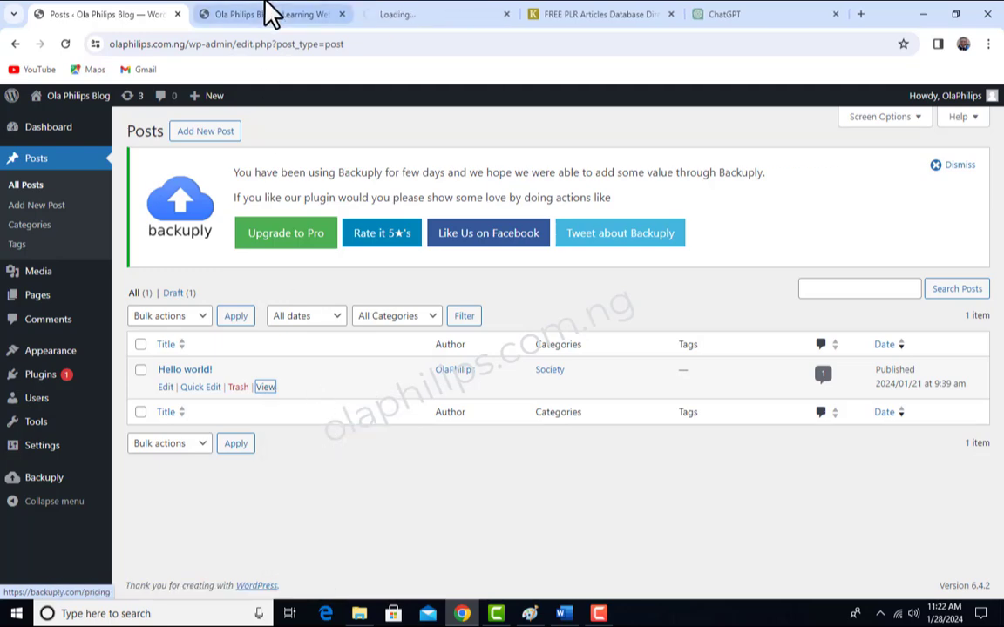
click(423, 14)
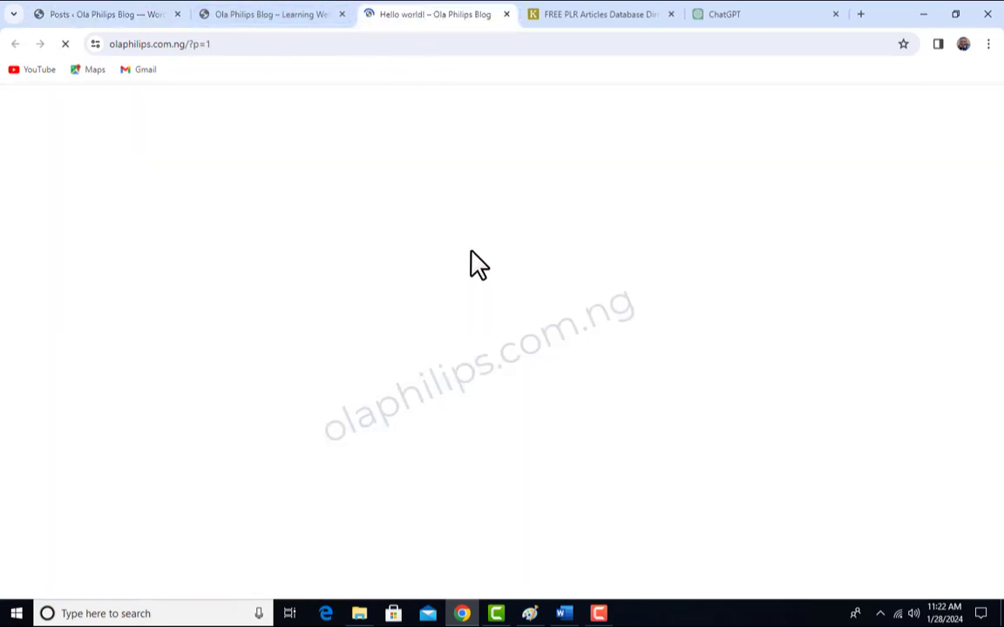
scroll(514, 321, down, 5)
scroll(517, 320, down, 3)
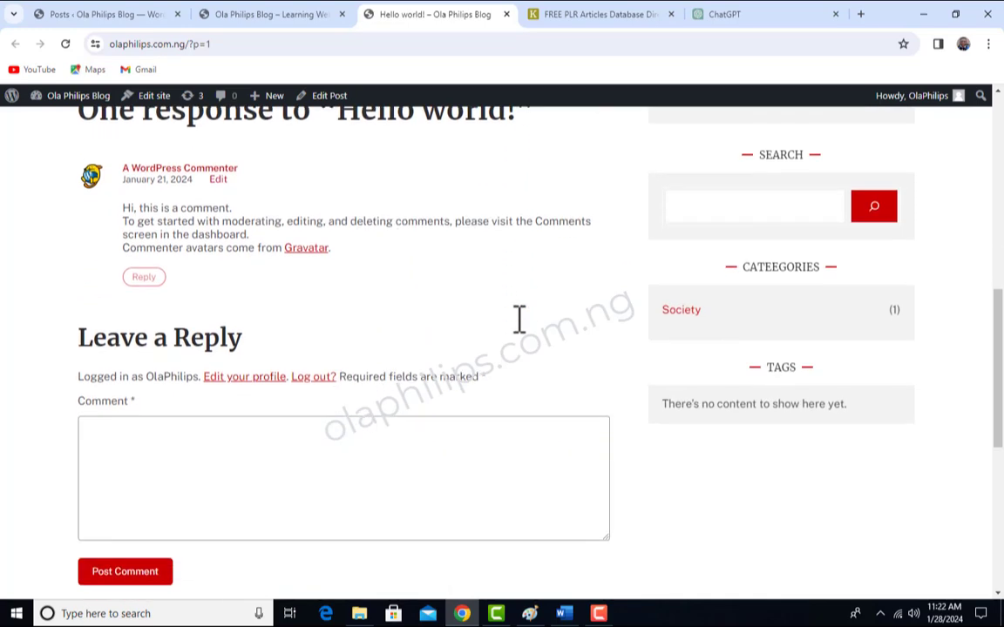
scroll(410, 353, up, 3)
scroll(347, 422, up, 10)
key(ctrl+w)
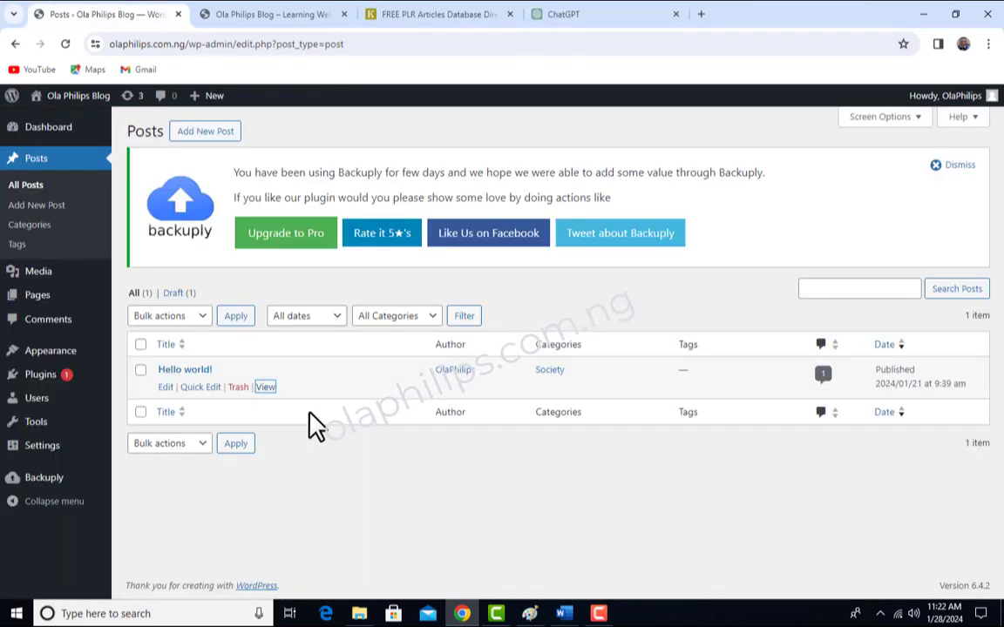
- Move the "Hello world!" post to the Trash, restore it from there, and return to the list of all posts
click(238, 387)
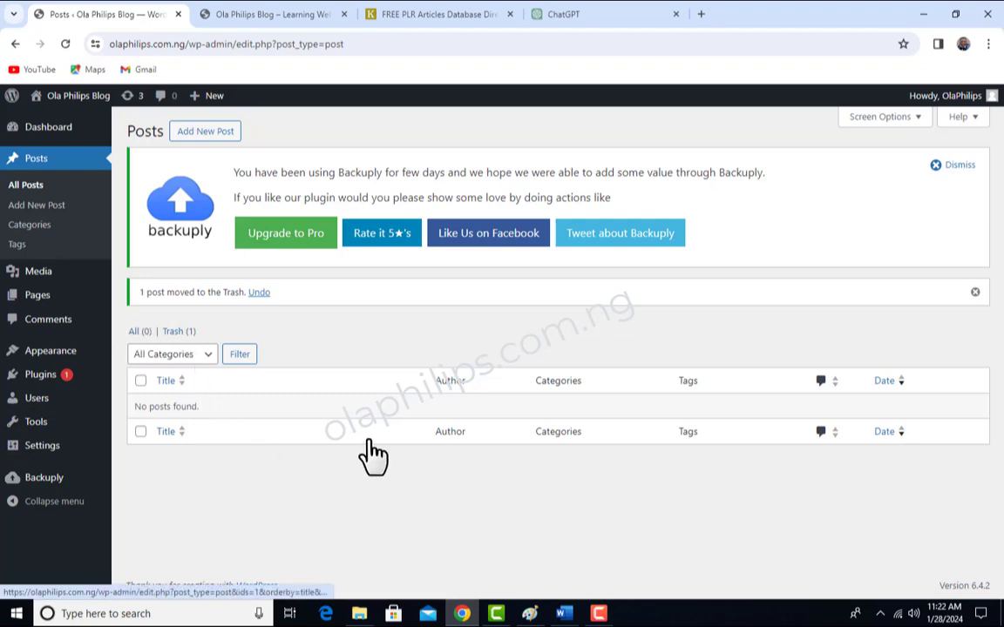
click(176, 333)
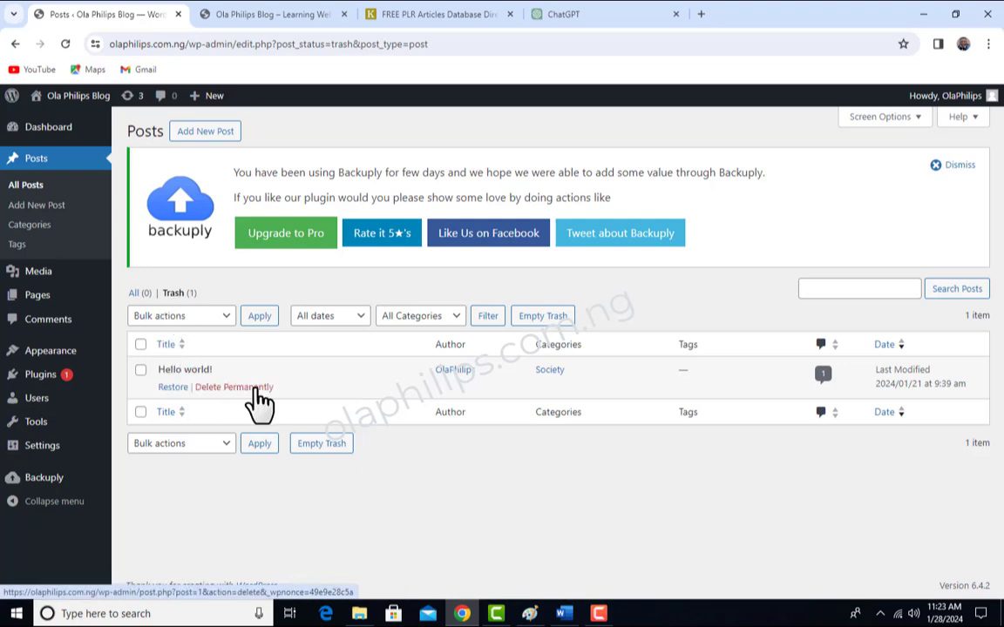
click(175, 389)
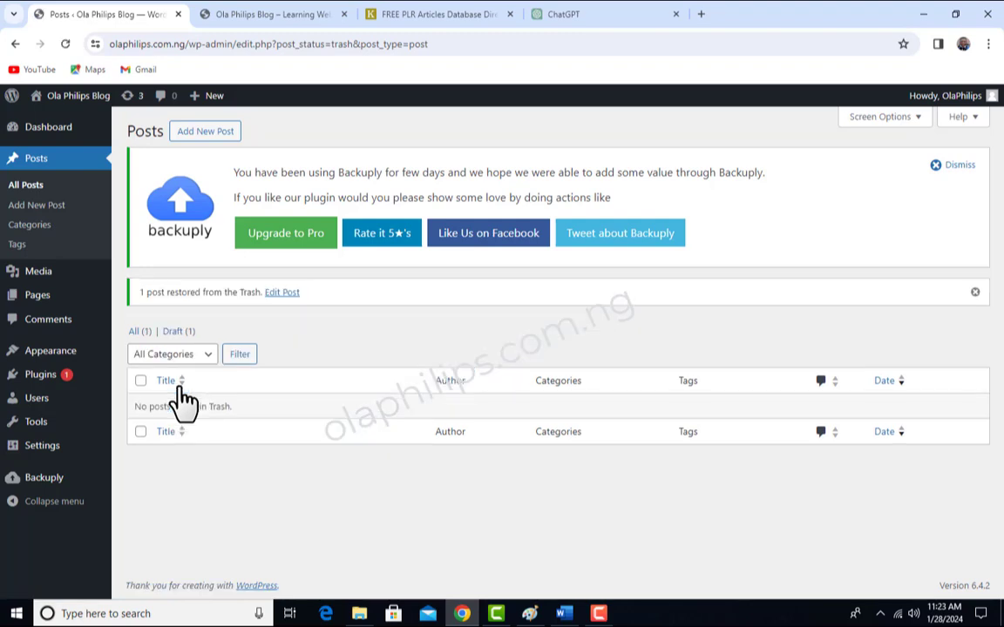
click(137, 331)
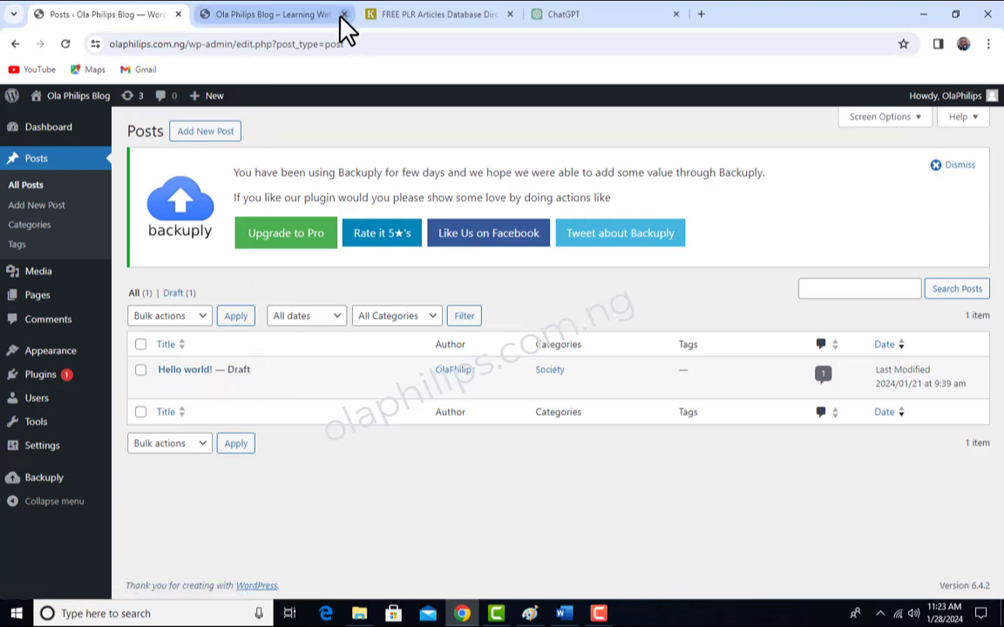
- Reload the blog's homepage and check whether the restored post is displayed
click(307, 19)
click(64, 44)
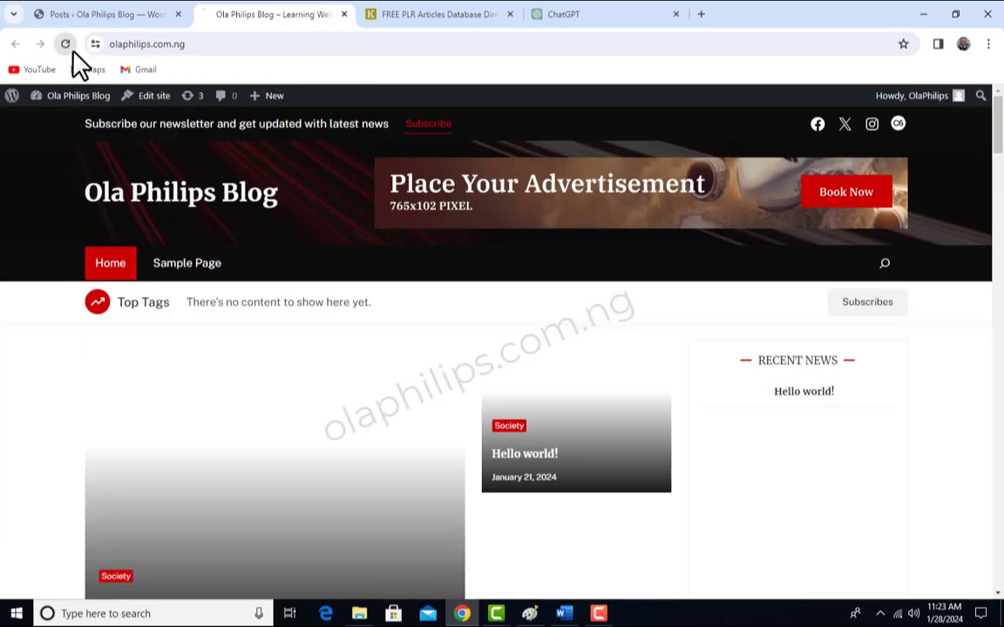
scroll(472, 455, down, 2)
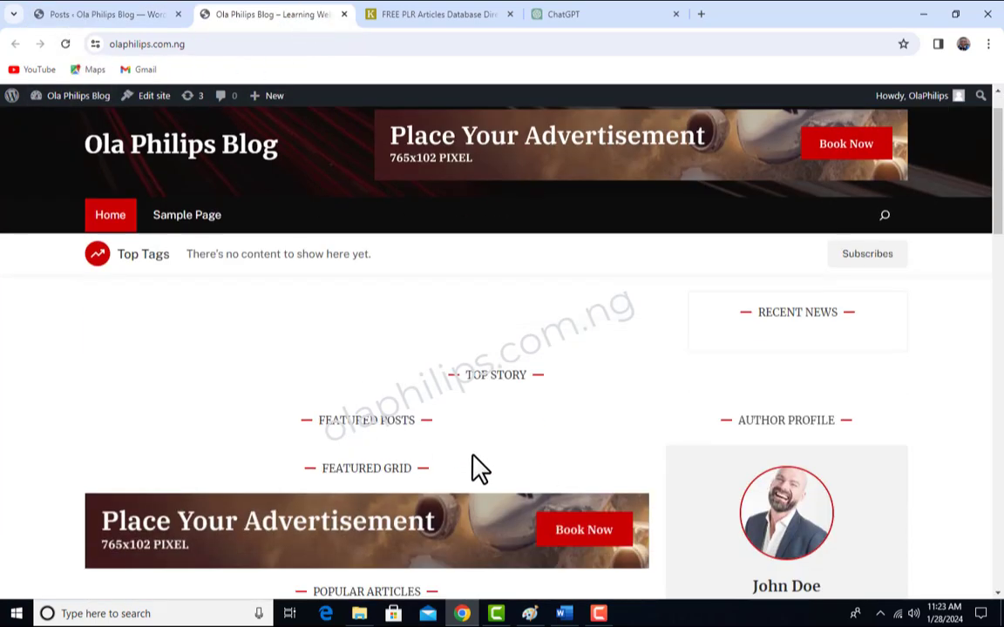
scroll(467, 423, up, 2)
scroll(466, 421, down, 2)
scroll(390, 418, up, 2)
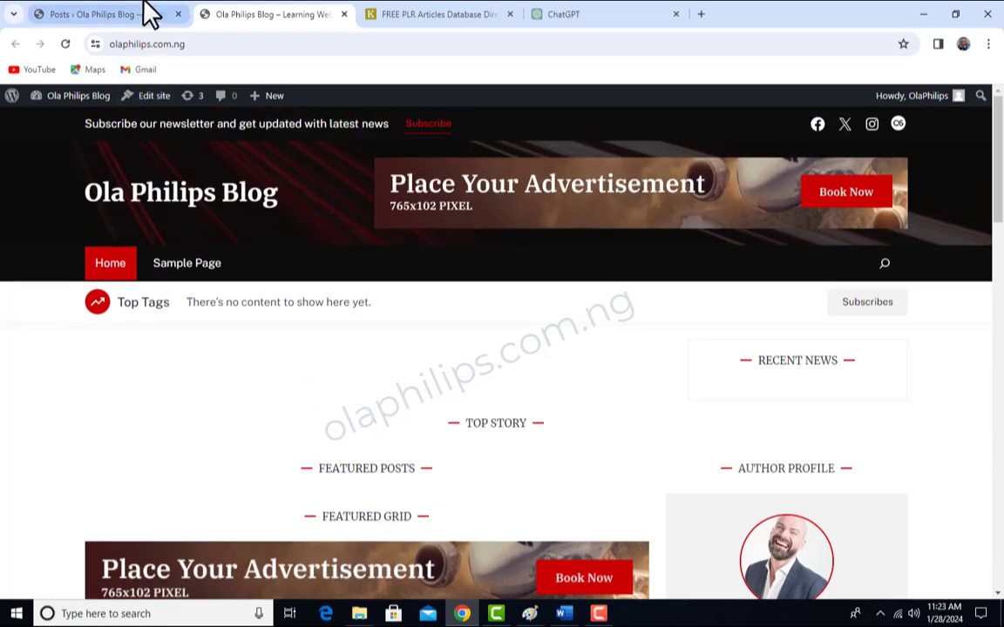
- Set the "Hello world!" draft's status to Published with Quick Edit and update the post
click(143, 14)
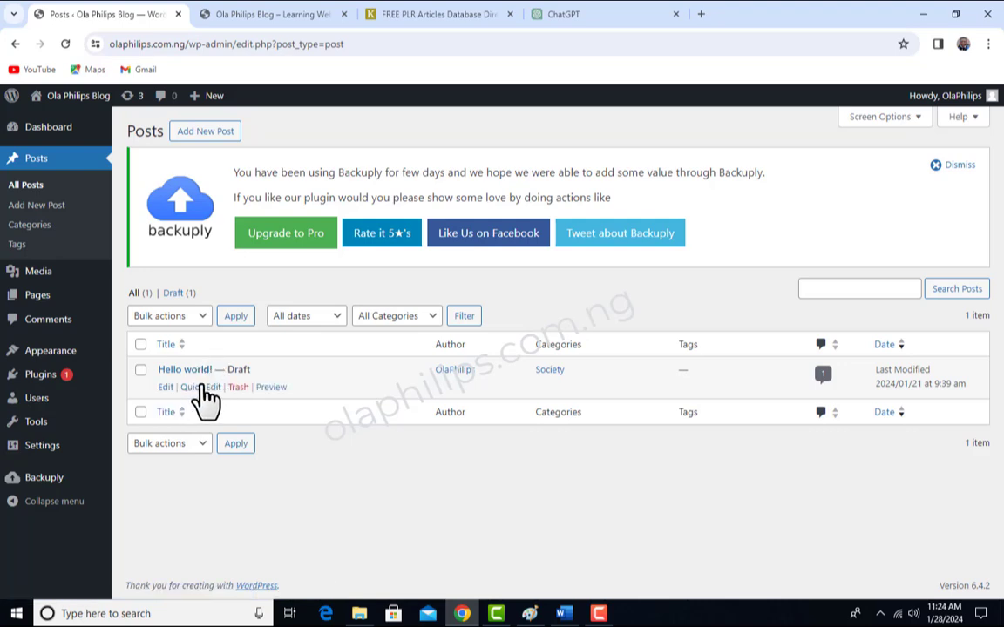
click(202, 389)
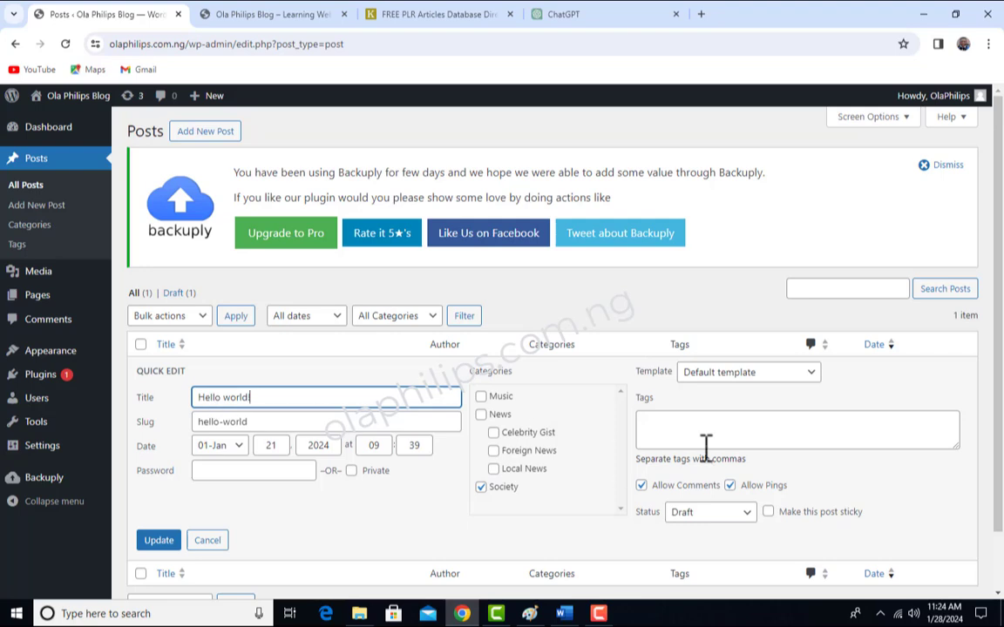
scroll(710, 448, down, 1)
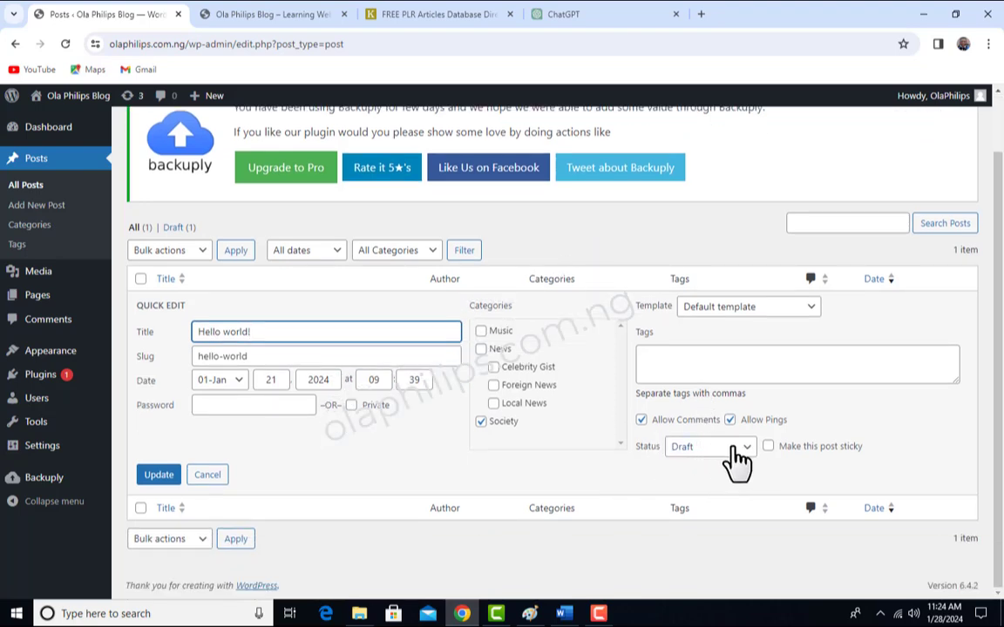
click(736, 449)
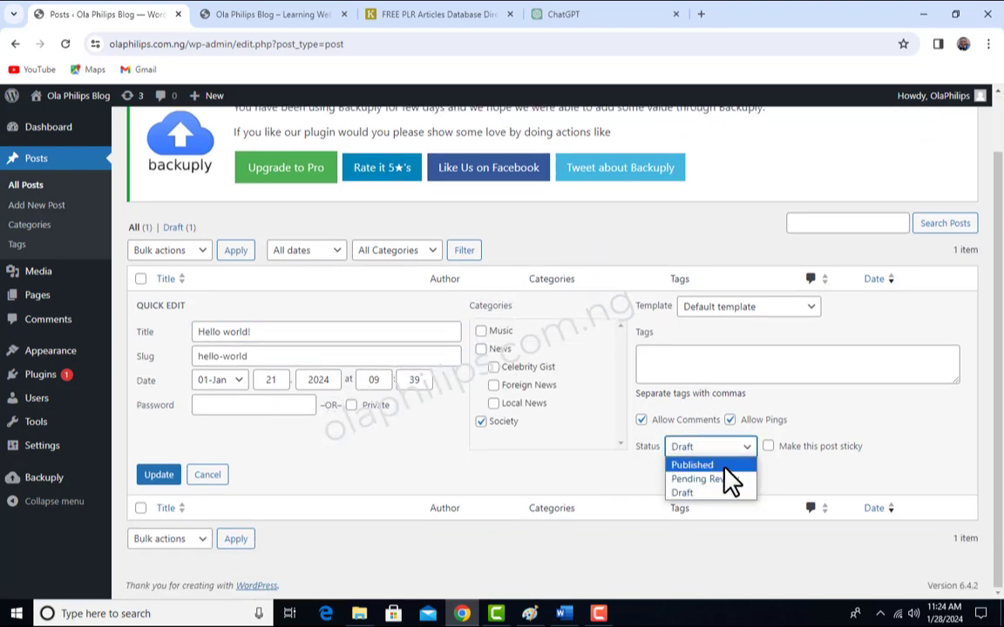
click(724, 466)
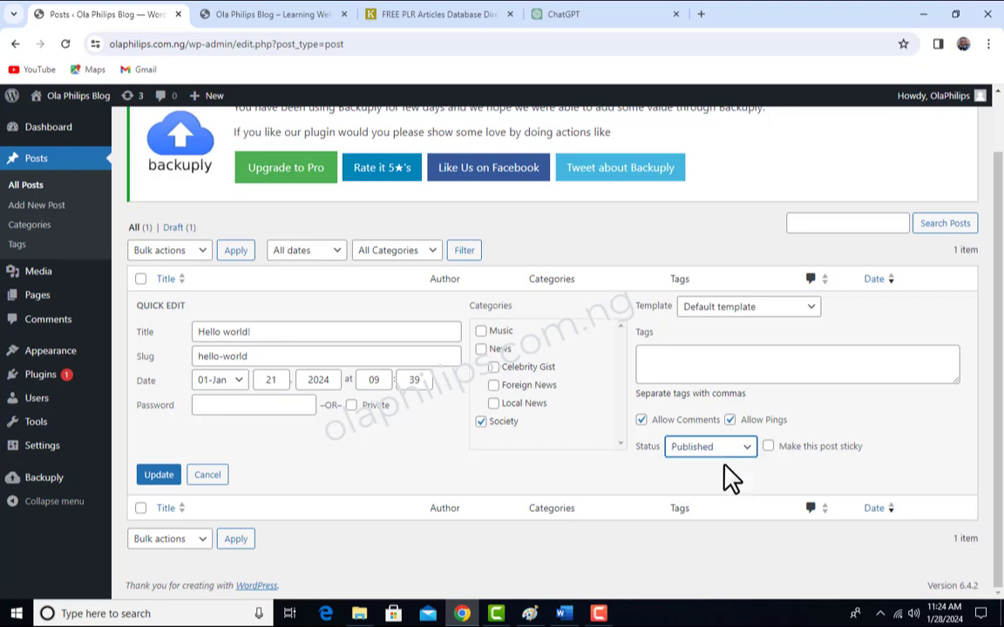
click(157, 481)
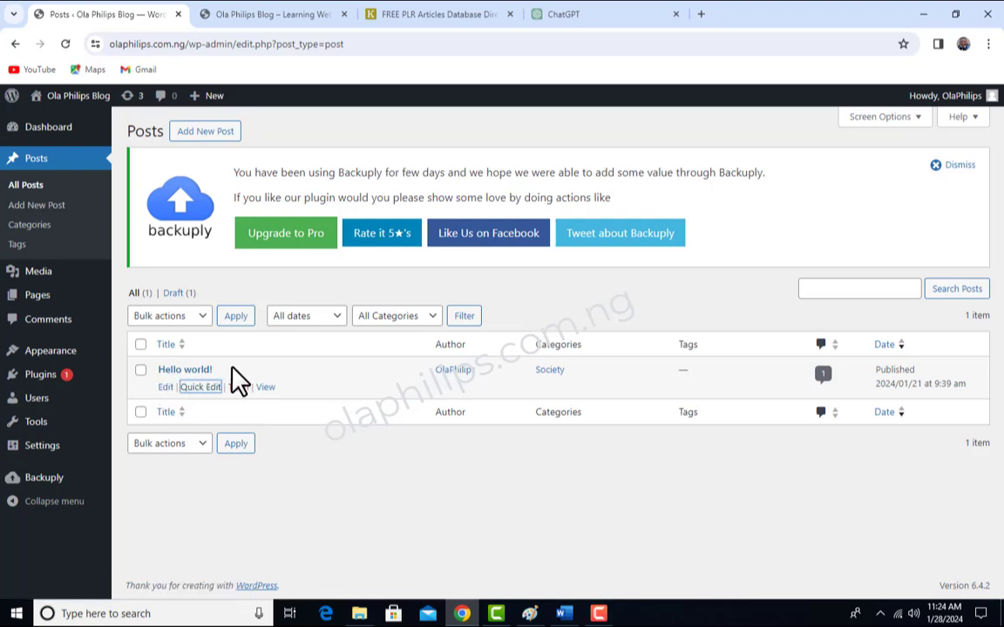
- Refresh the blog's homepage and look for the republished "Hello world!" post
click(293, 14)
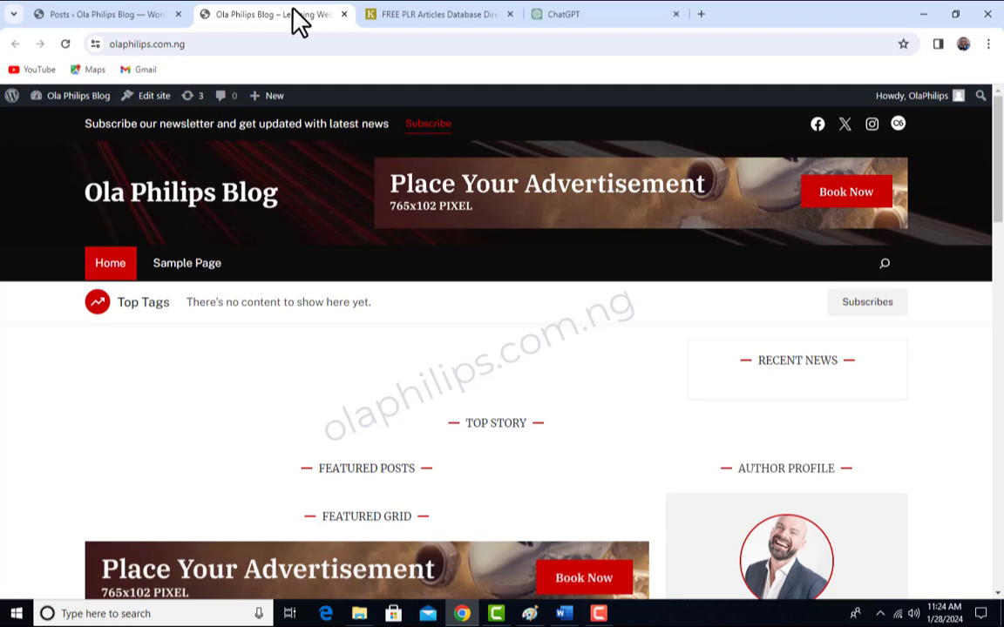
click(64, 45)
scroll(418, 370, down, 2)
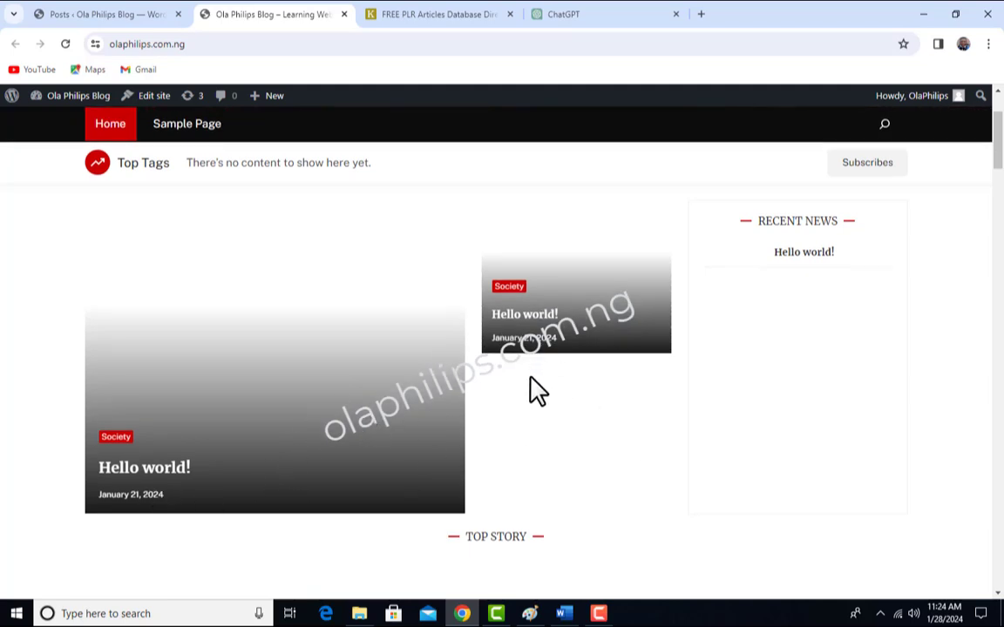
scroll(537, 390, up, 2)
- Move the "Hello world!" post to the Trash from the posts list and start a new post
click(124, 13)
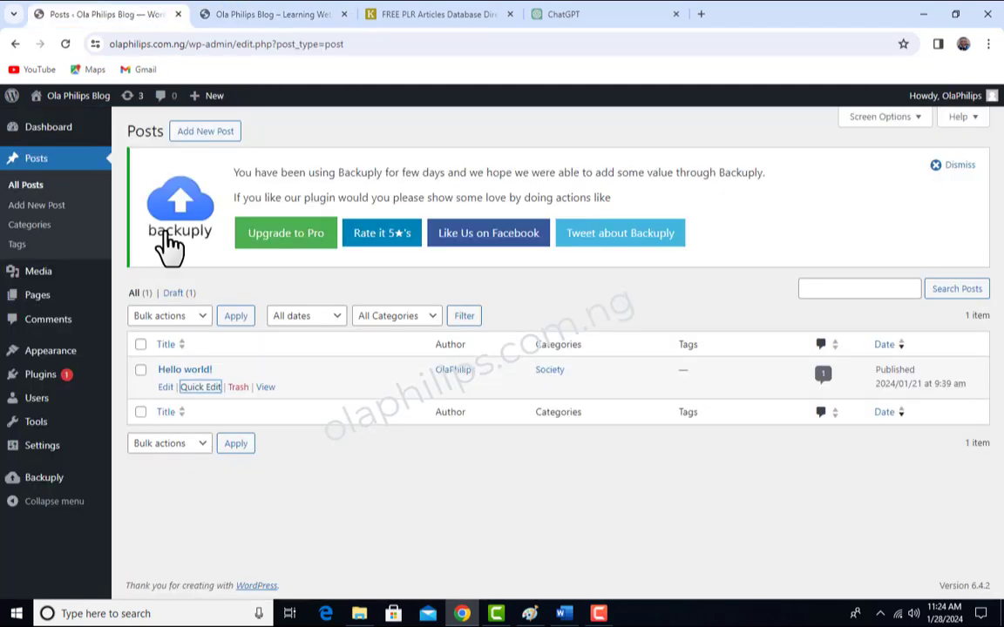
click(238, 389)
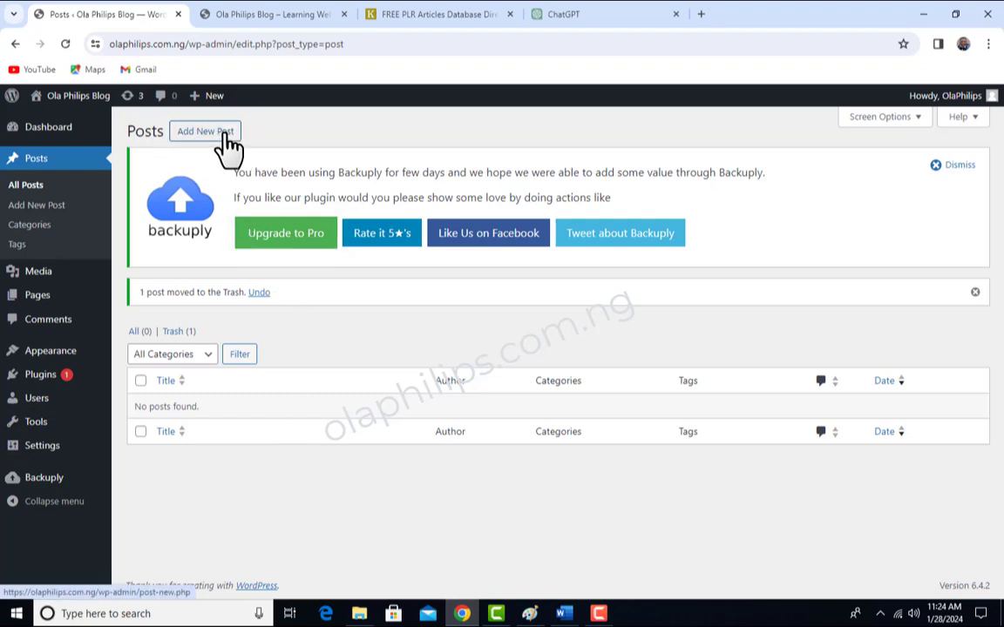
click(53, 207)
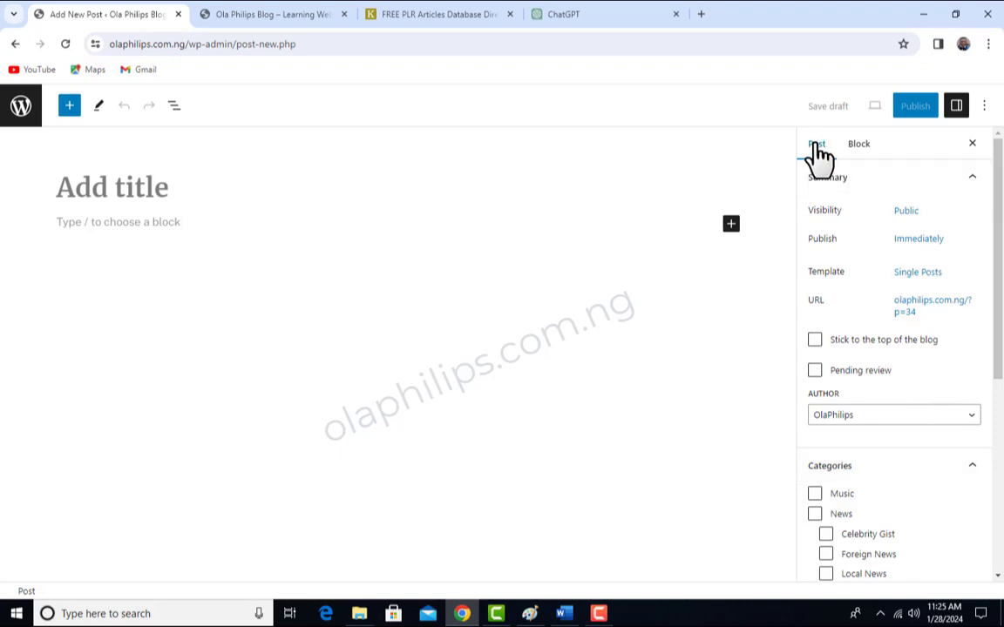
- Examine the new post's Block and Post settings, collapsing and expanding the Summary section
click(867, 155)
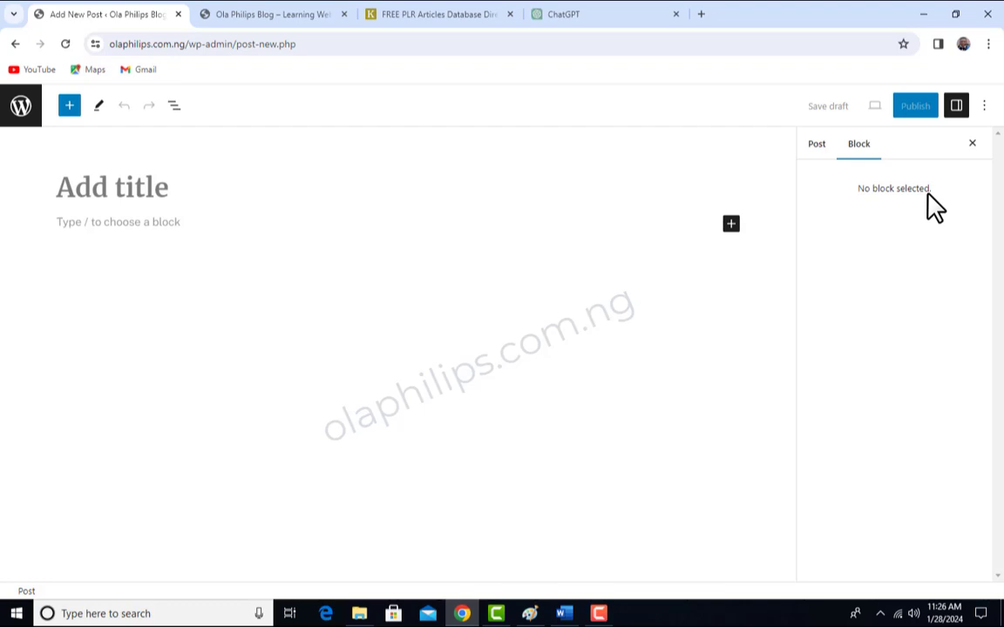
click(818, 147)
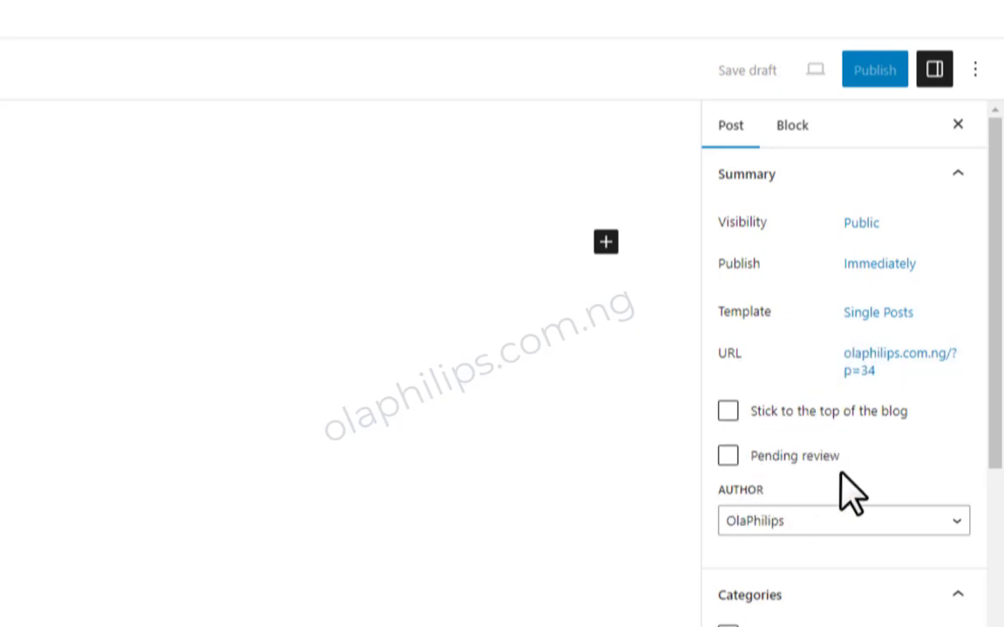
scroll(839, 577, down, 6)
scroll(801, 570, up, 1)
scroll(807, 325, up, 5)
drag(839, 222, 861, 225)
click(809, 190)
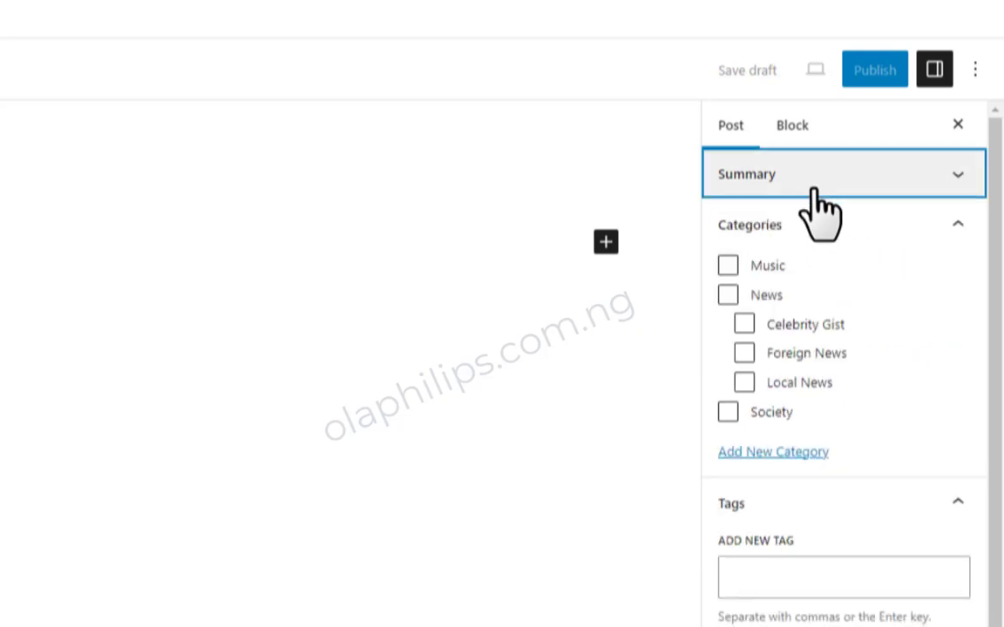
click(773, 193)
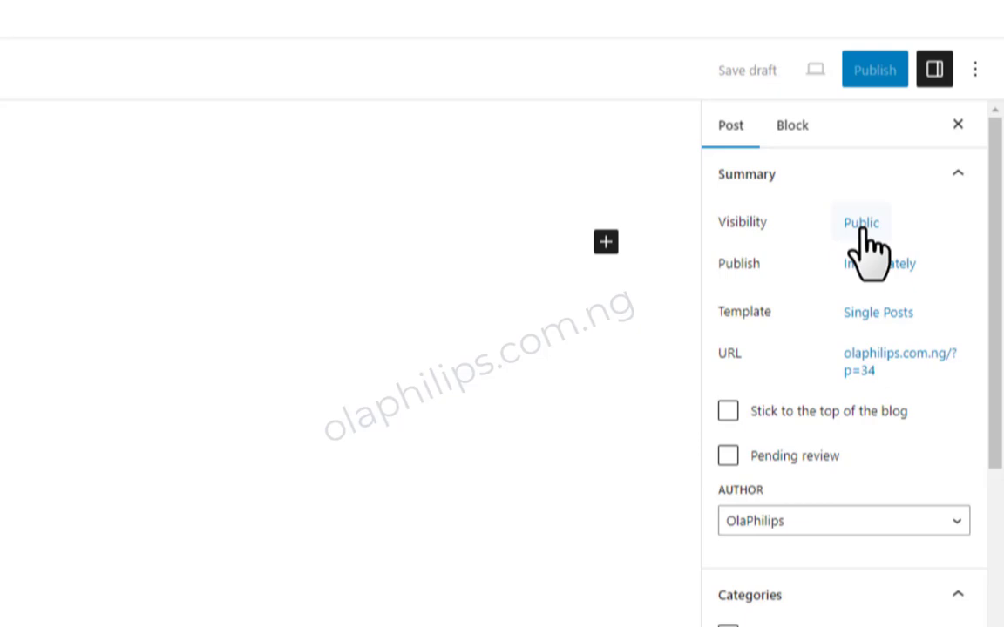
- Examine the new post's visibility options and close them without changing the setting
click(860, 225)
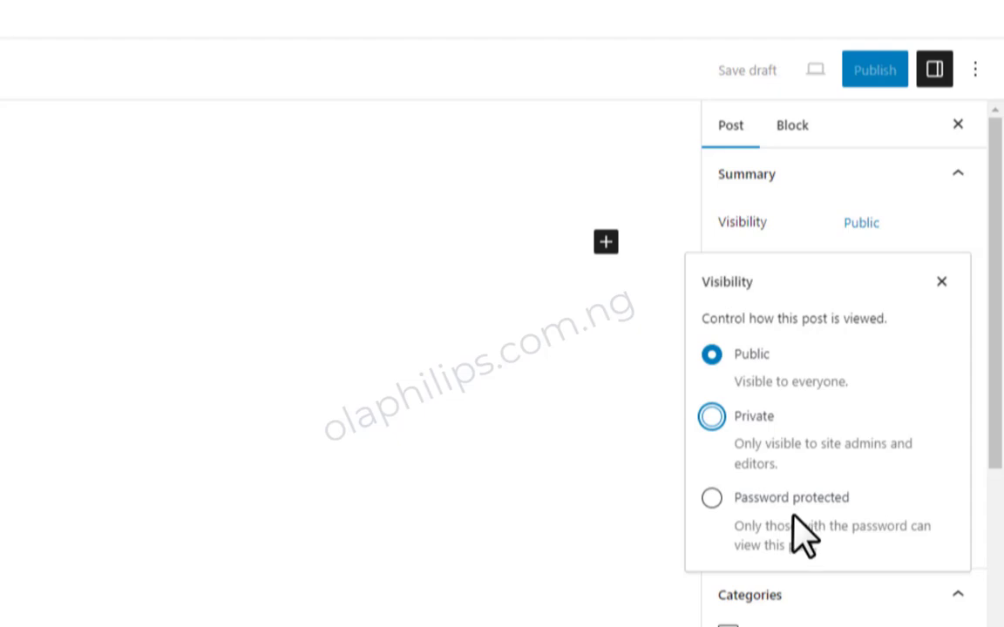
click(941, 281)
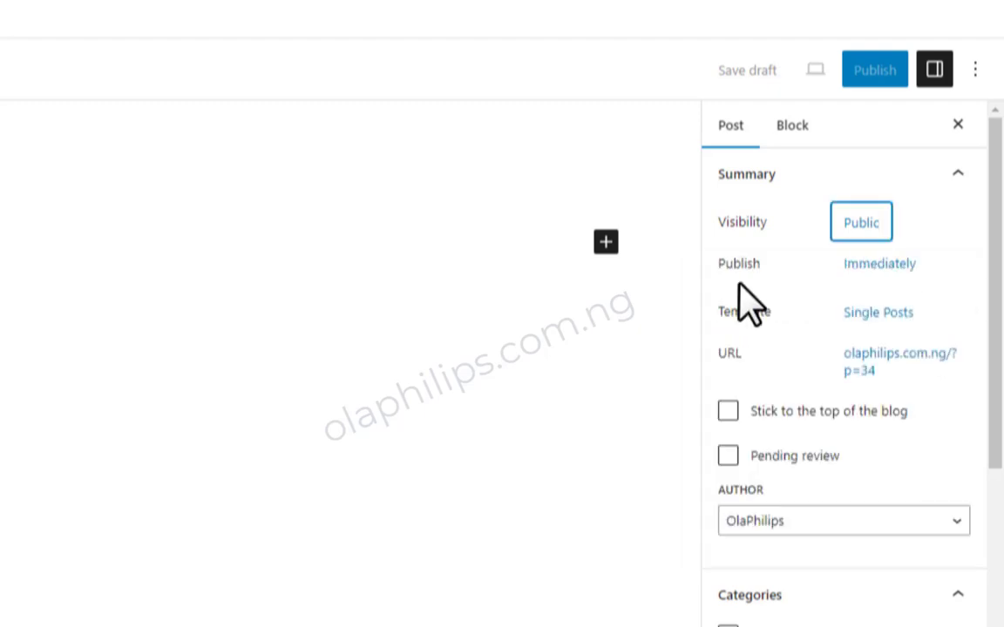
- Try scheduling the post for January 29, 2024, set the date back to January 28, and close the publish settings
click(892, 274)
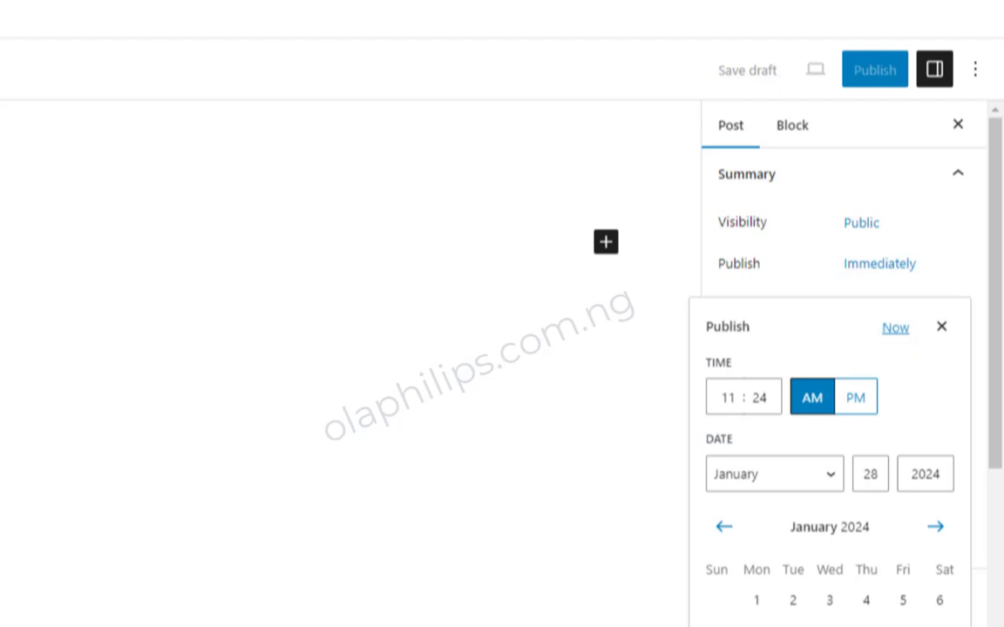
scroll(869, 478, down, 2)
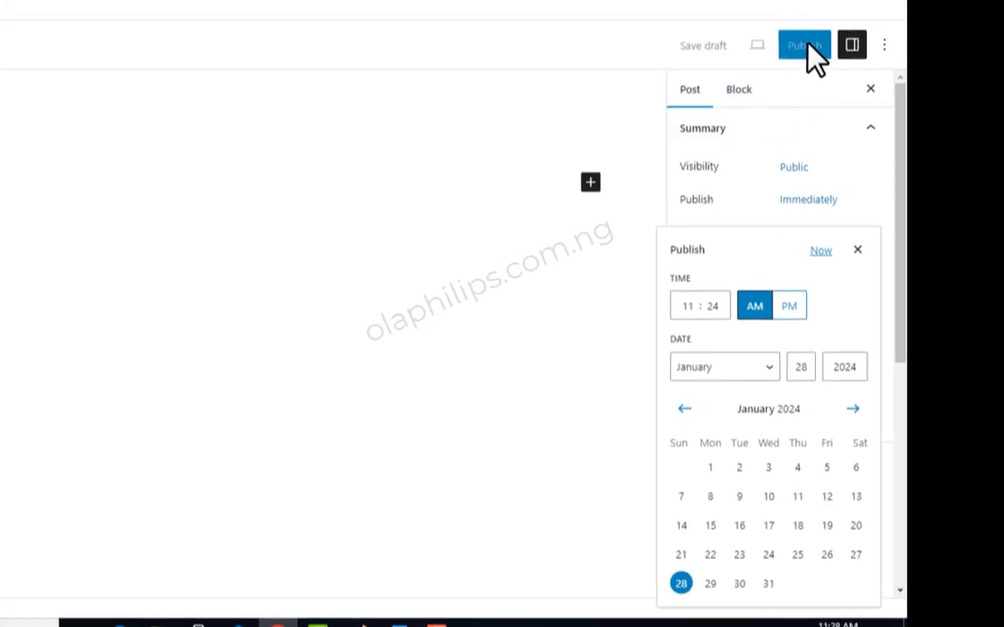
click(711, 586)
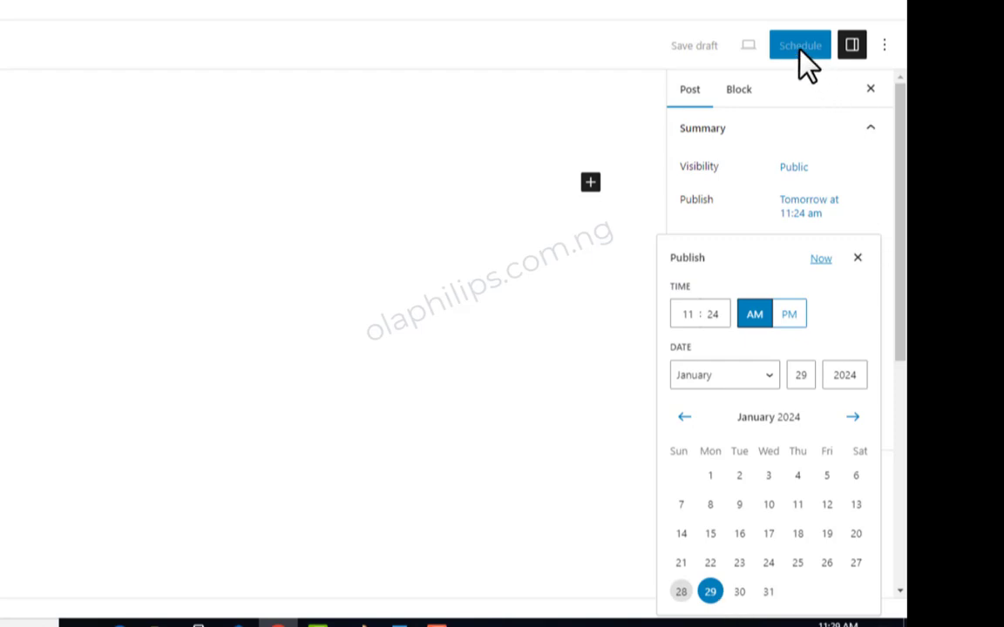
click(680, 592)
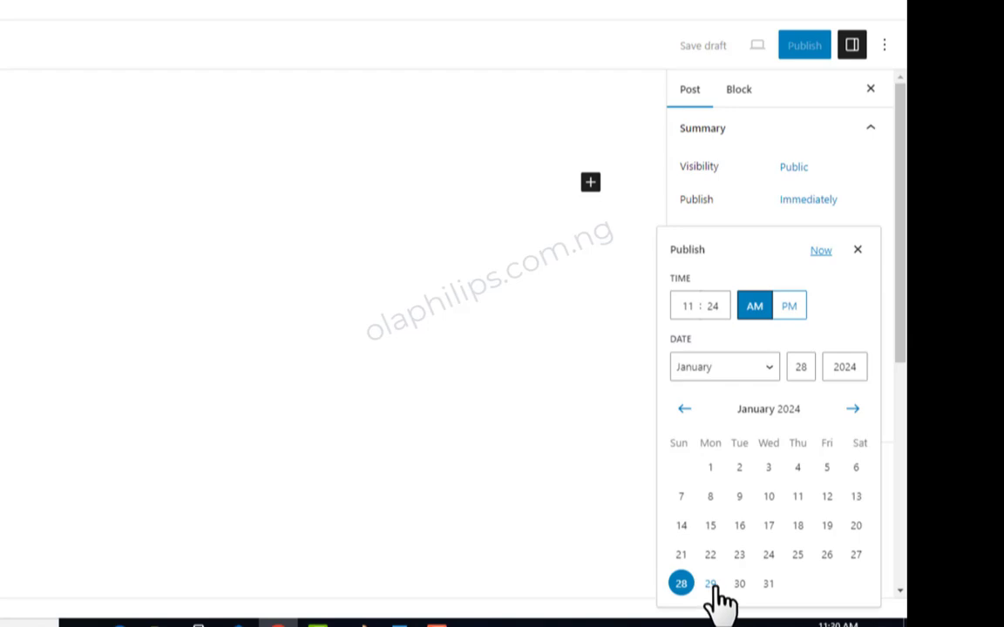
click(722, 315)
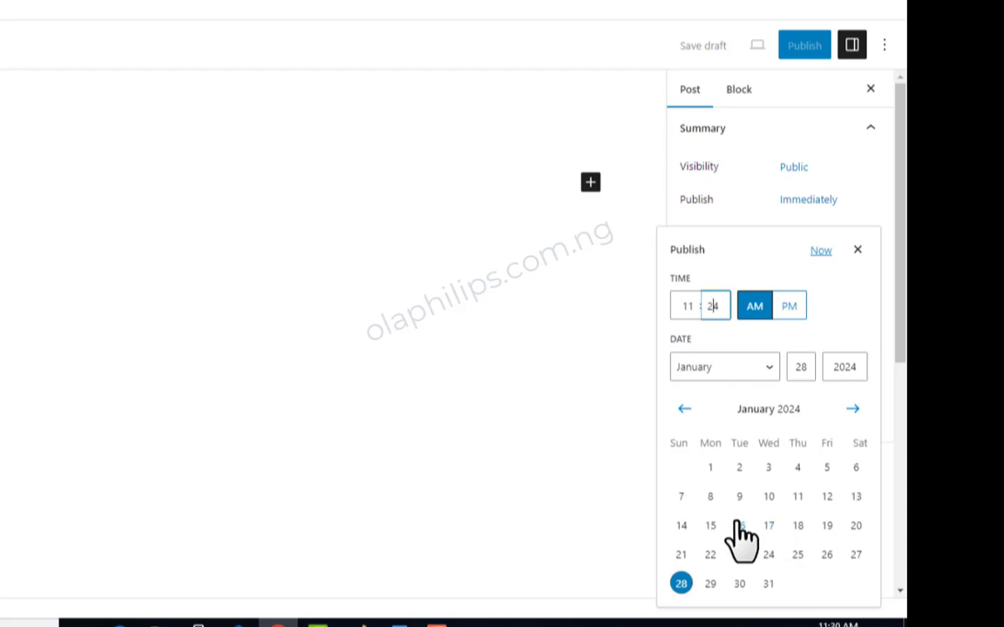
click(858, 250)
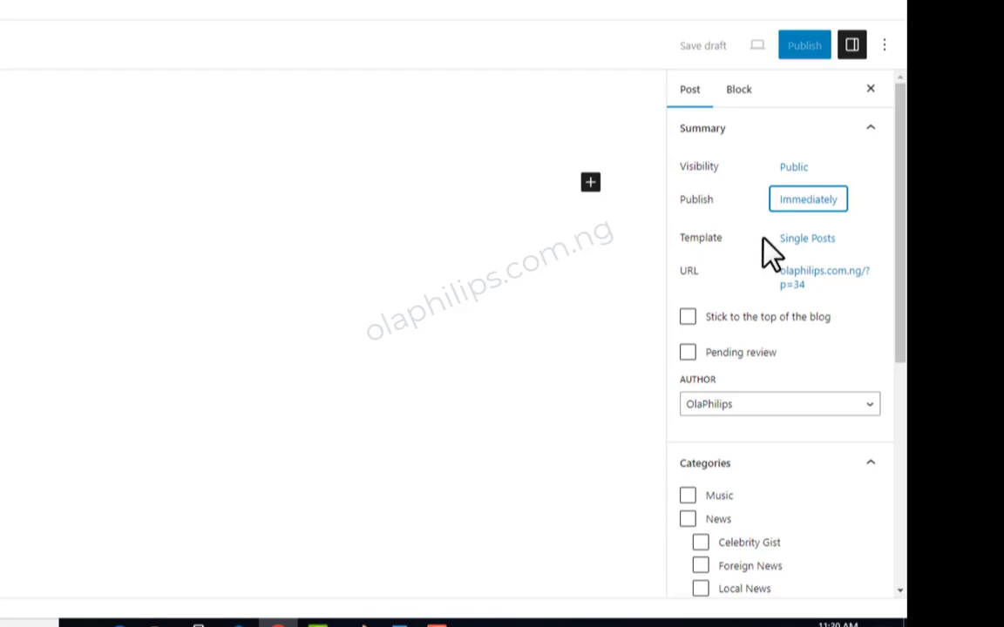
- Examine the templates available for the post and leave the default template selected
click(823, 252)
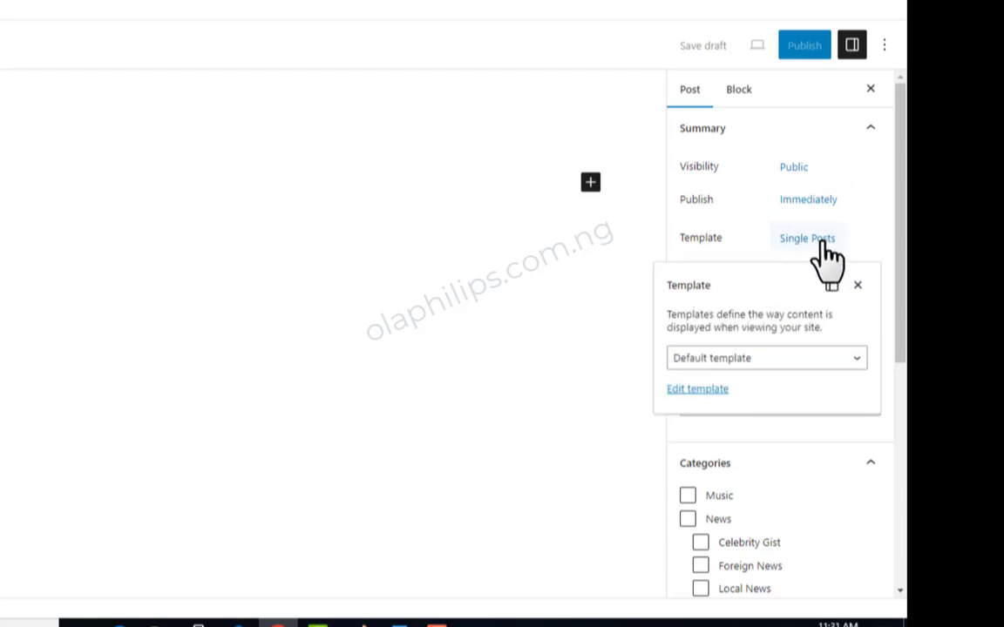
click(851, 357)
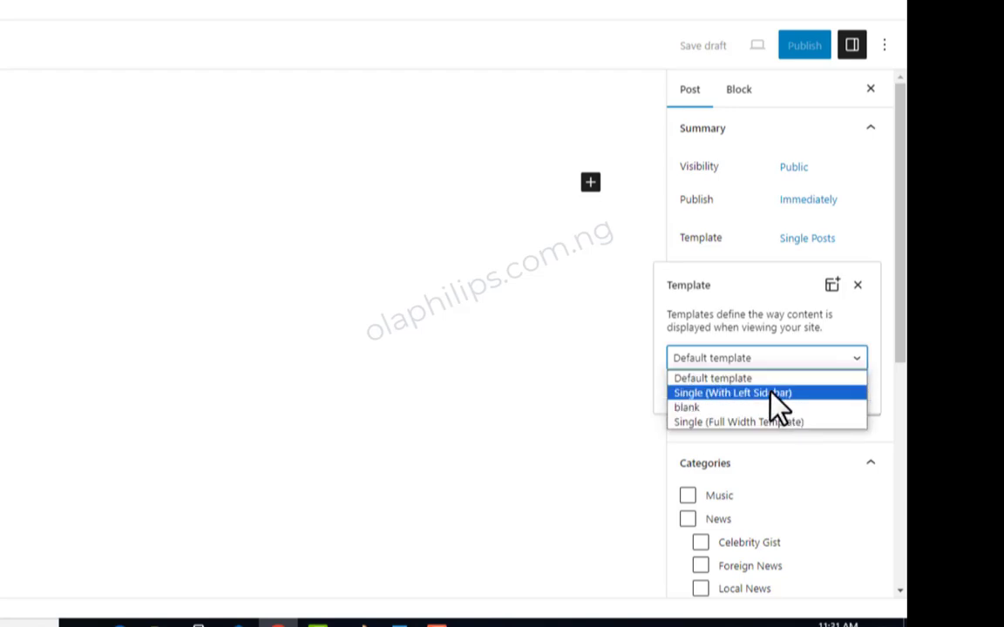
click(610, 415)
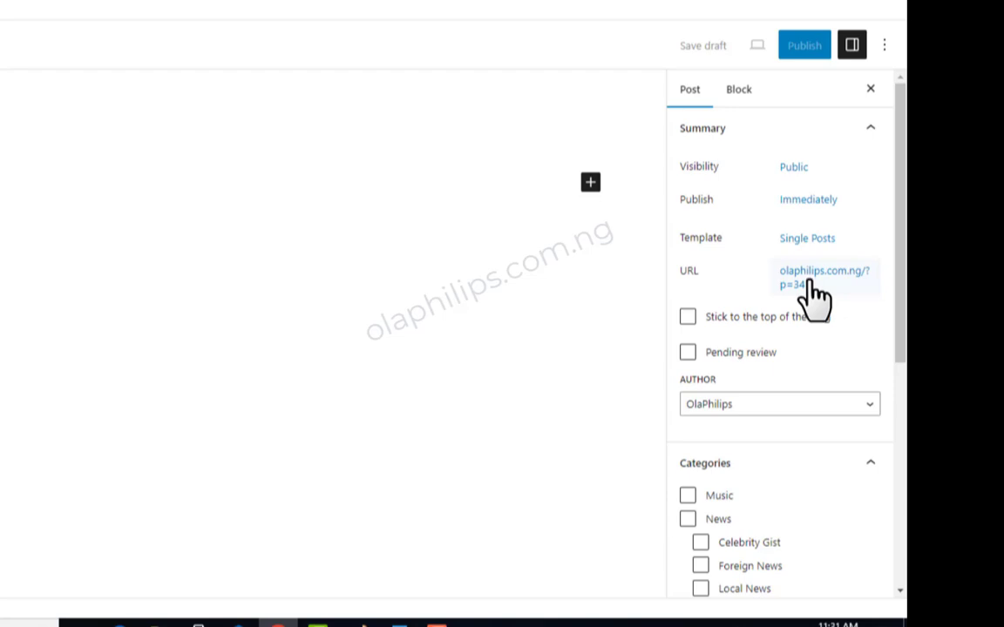
- Examine the sticky, pending review and author options, keeping the current author selected
scroll(688, 262, down, 1)
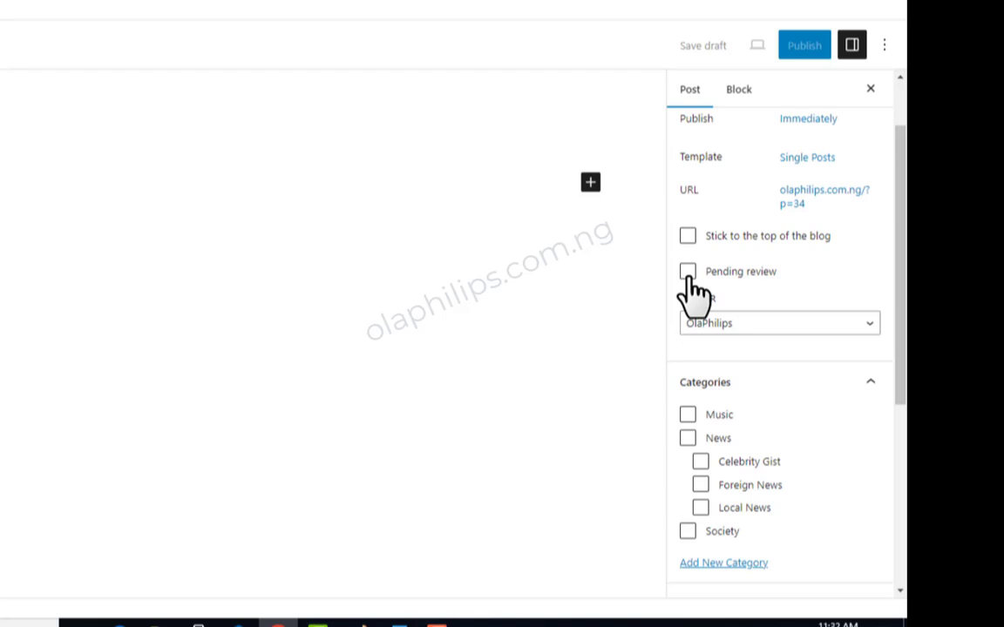
scroll(692, 292, down, 2)
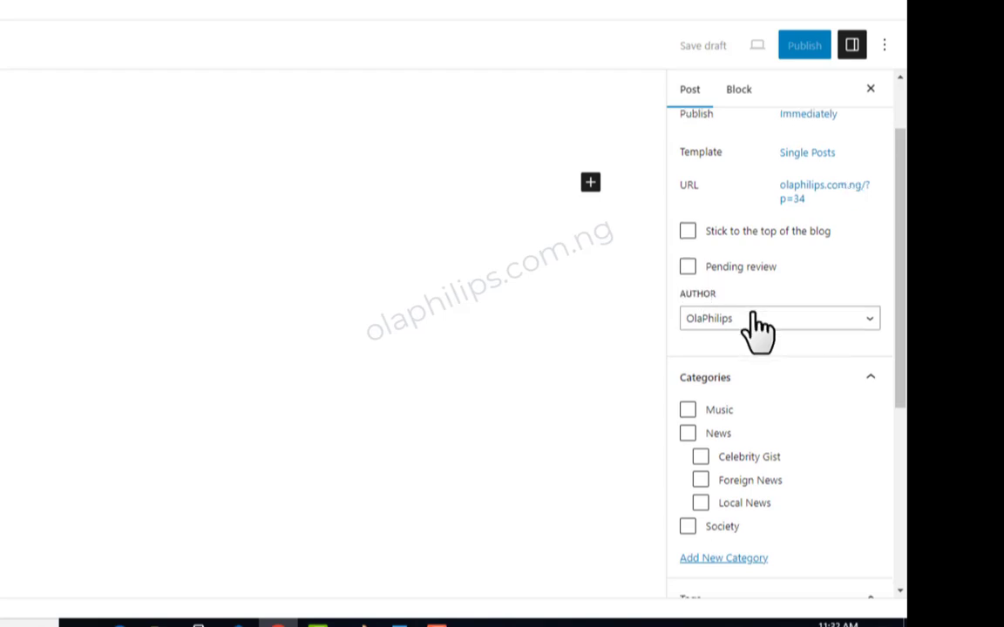
click(789, 251)
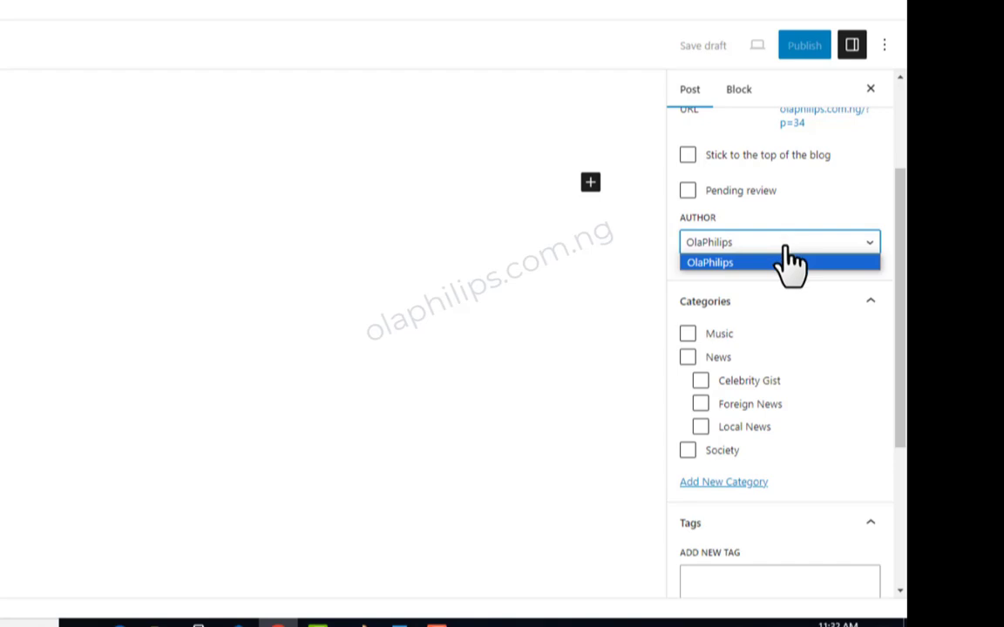
click(795, 243)
click(748, 244)
click(746, 263)
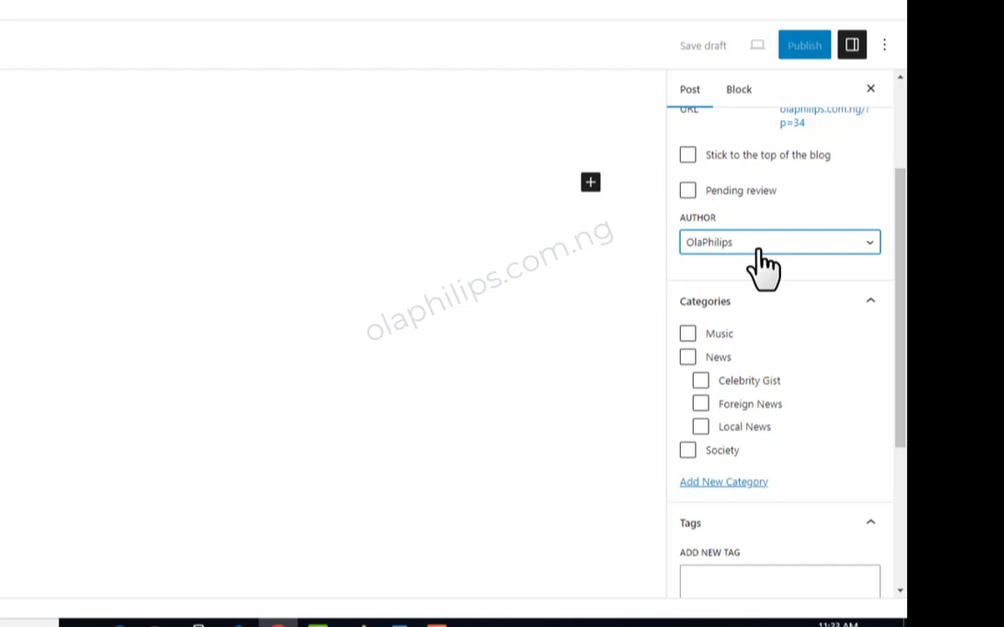
- Add a new category named Fashion under the parent category News and check it in the category list
scroll(778, 270, down, 2)
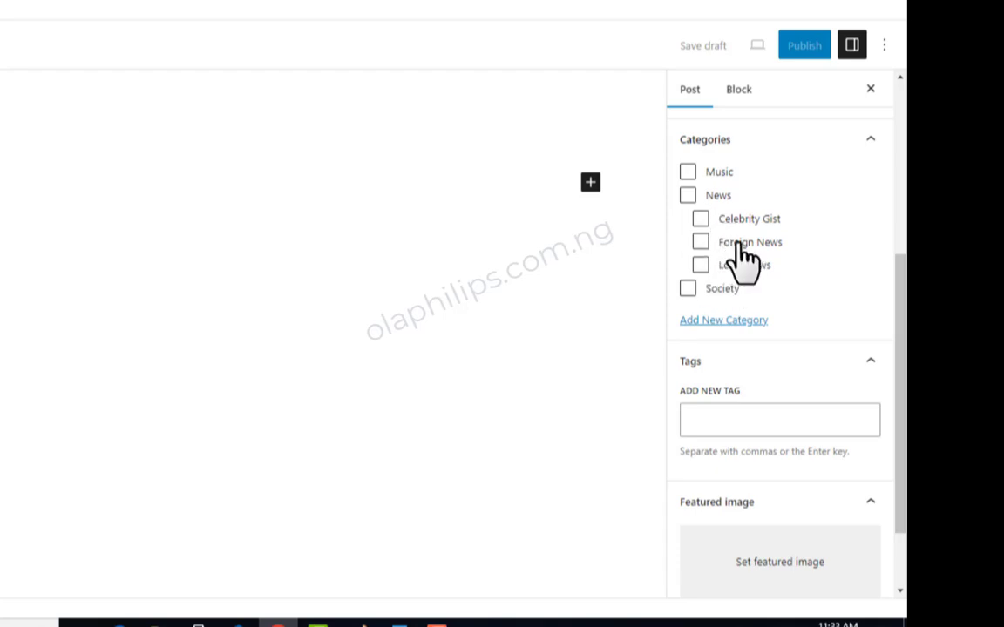
click(748, 340)
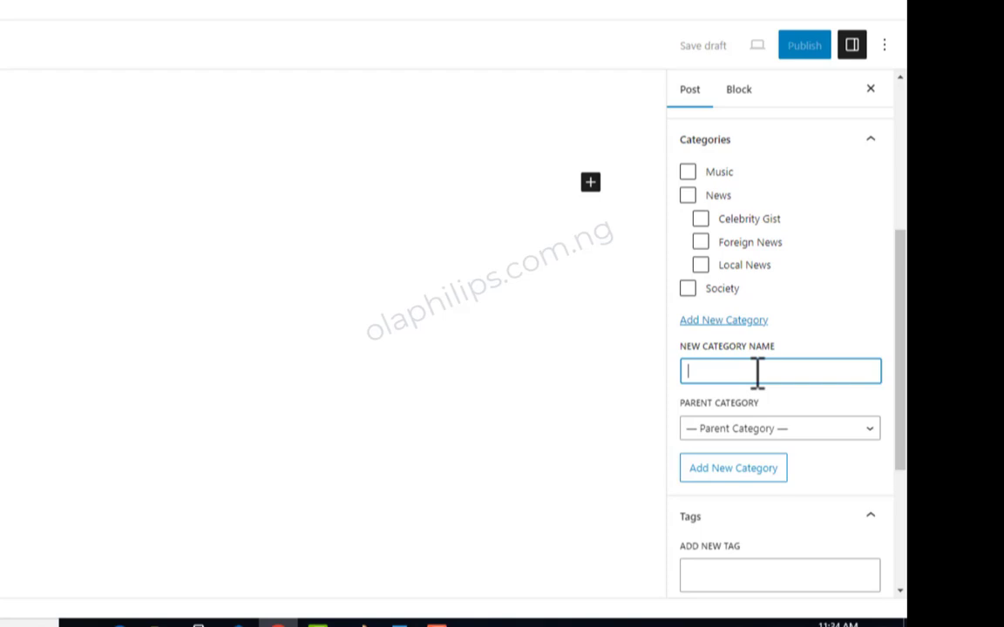
text(Fashion)
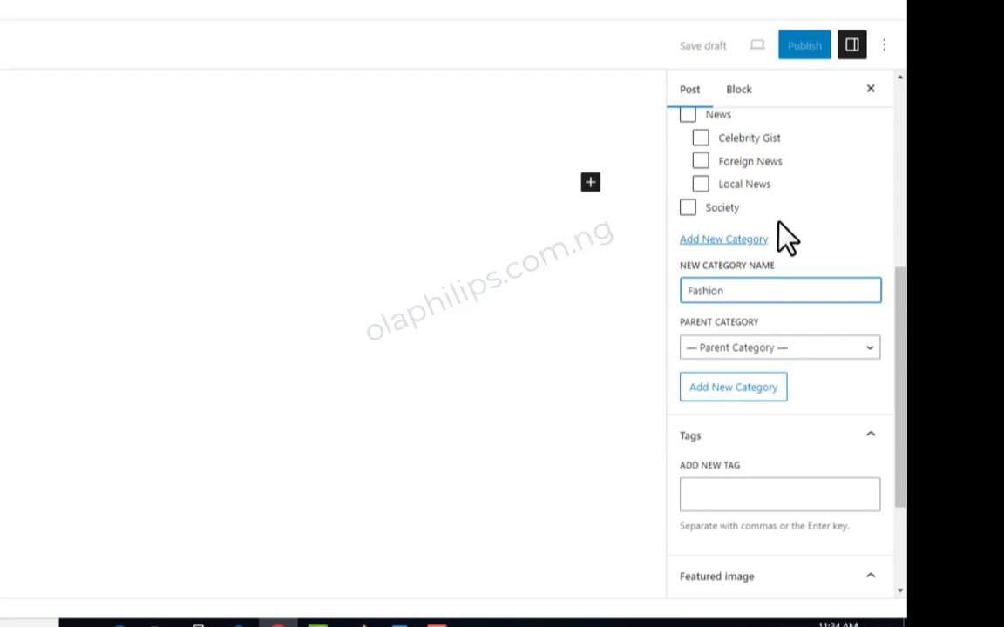
scroll(787, 238, up, 1)
click(818, 431)
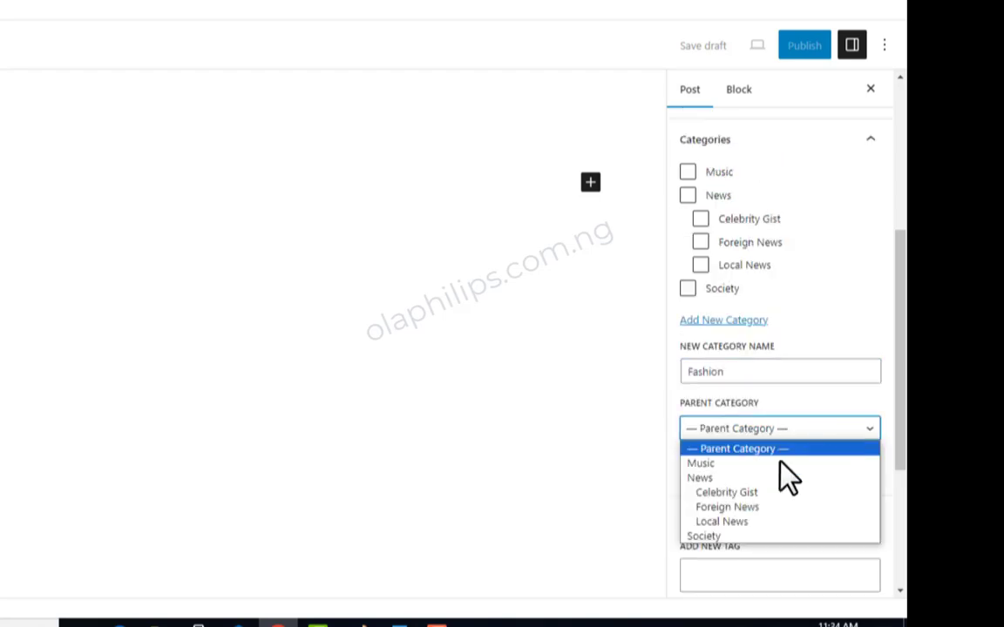
click(753, 478)
scroll(743, 369, down, 1)
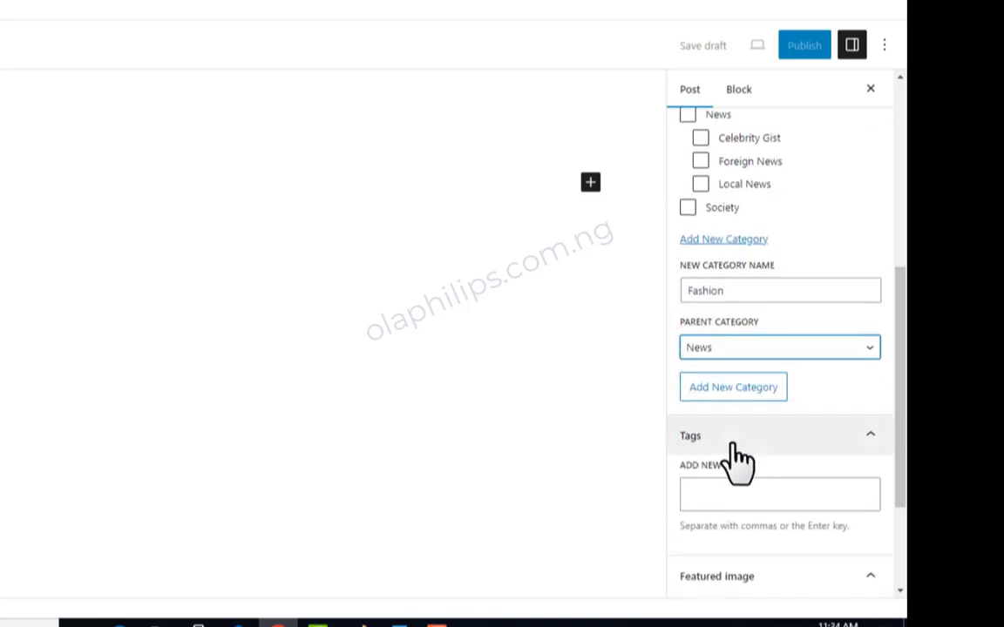
click(727, 390)
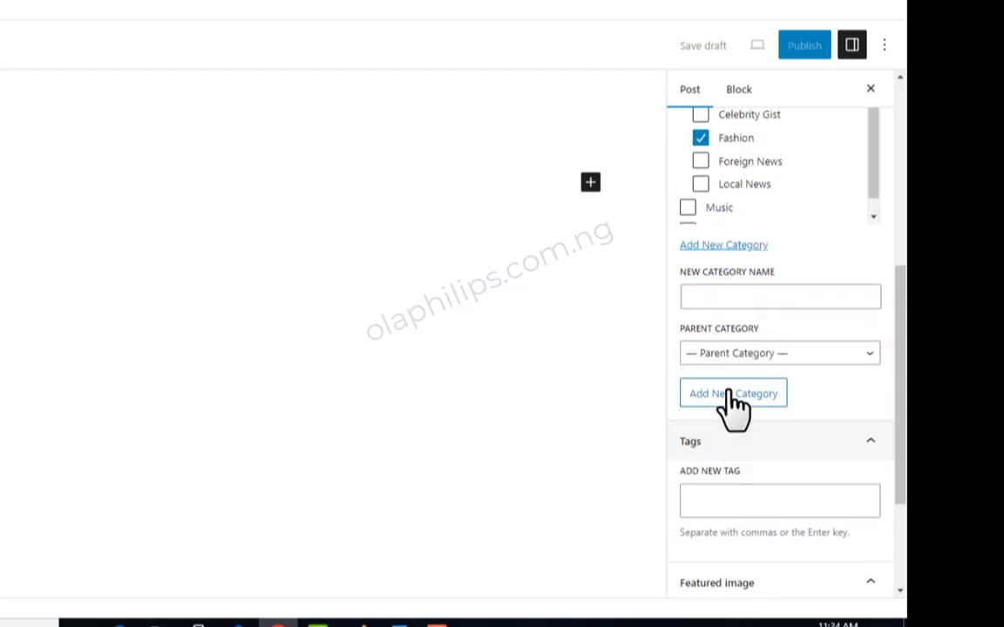
scroll(770, 385, up, 2)
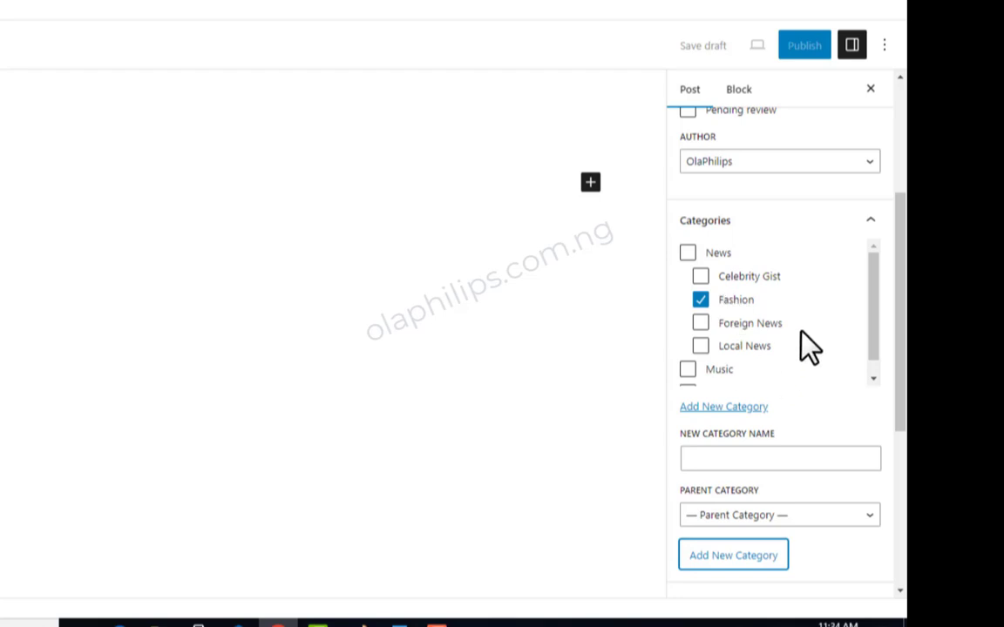
scroll(800, 329, down, 1)
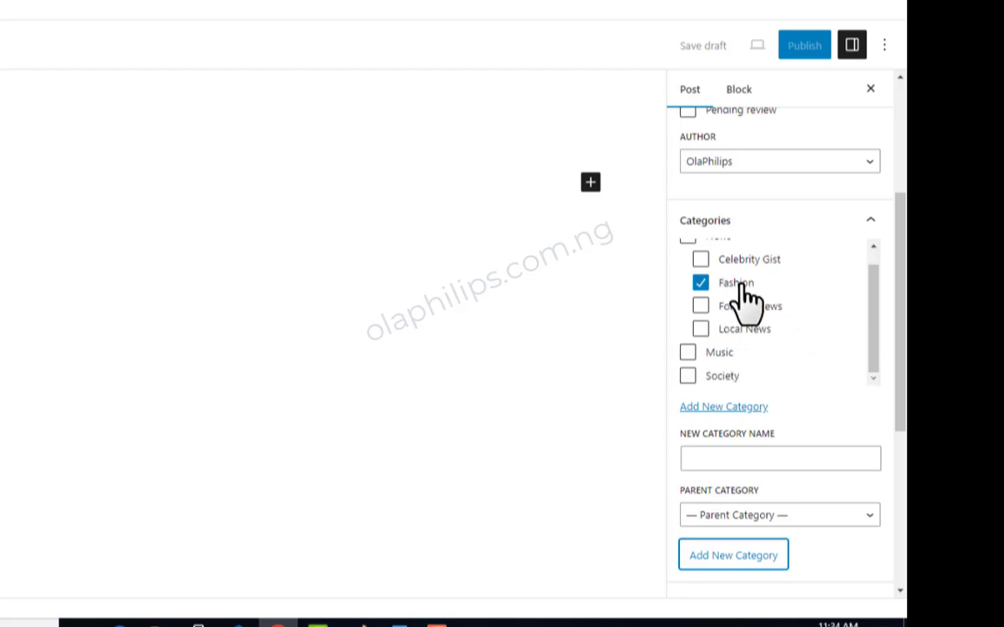
scroll(728, 296, up, 1)
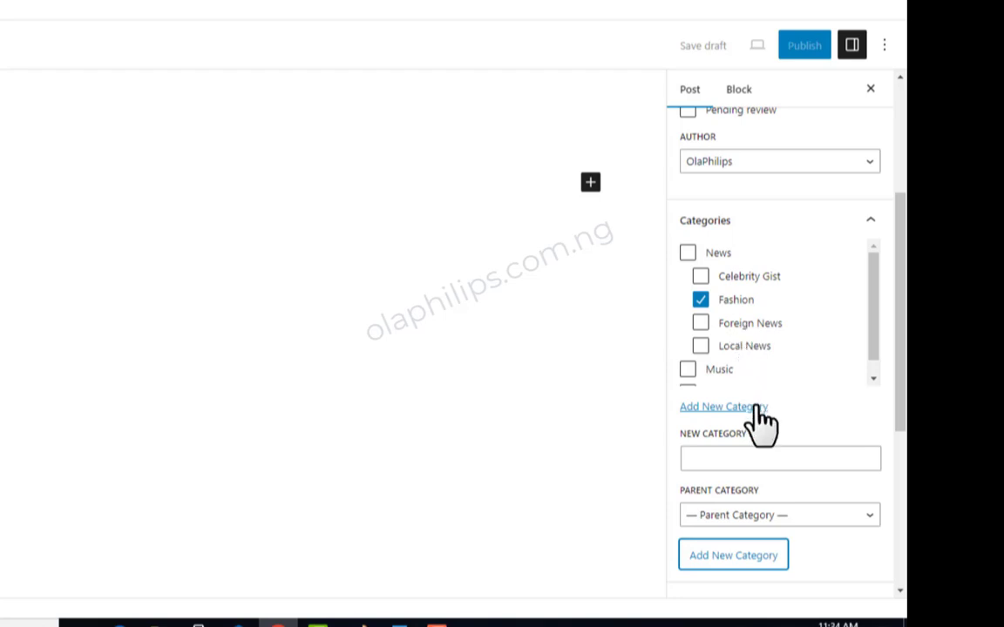
- Add the tags "Mr A" and "Mr B" to the post
scroll(780, 369, down, 4)
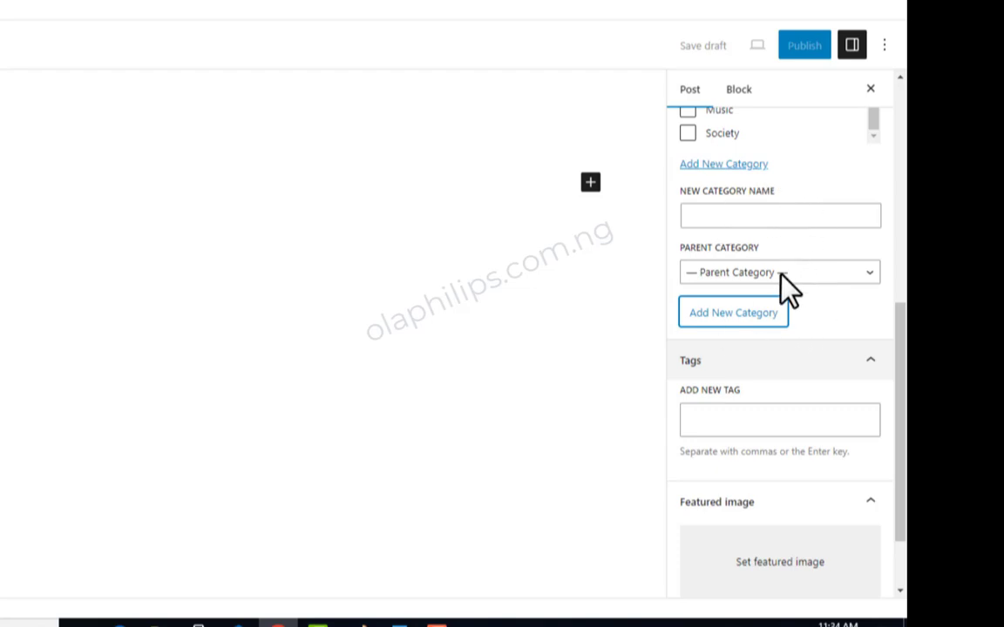
scroll(764, 501, up, 1)
click(764, 501)
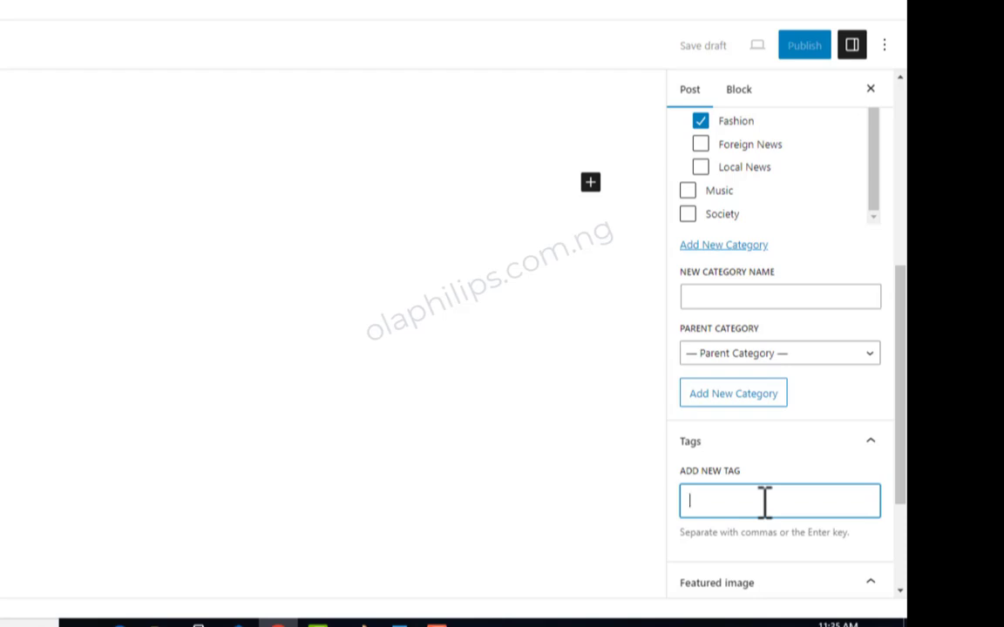
text(Mr A)
key(Return)
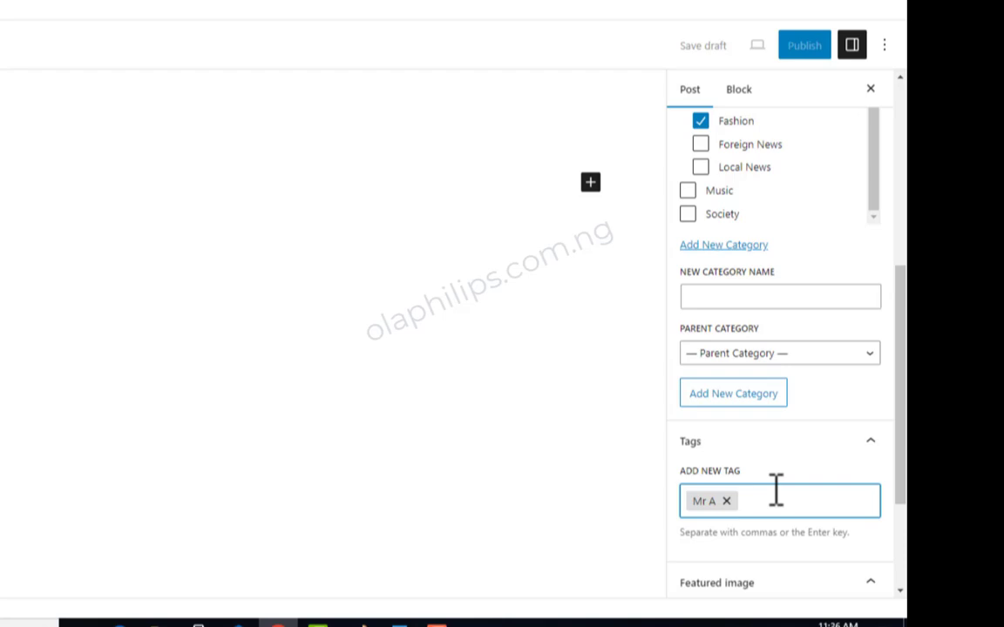
text(Mr B)
key(Return)
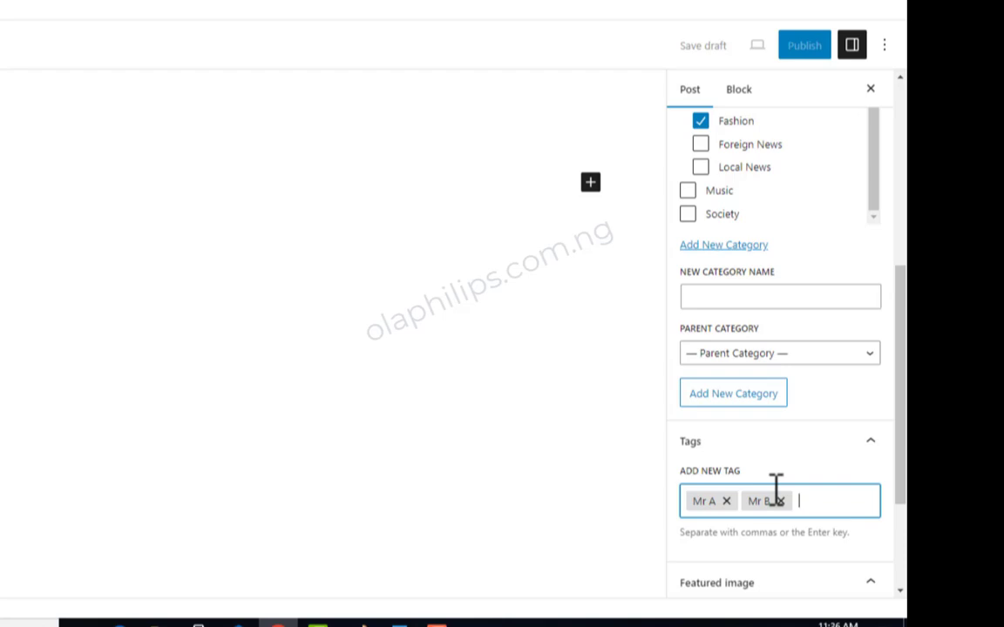
- Open the featured image media library, view the computer's files for upload, and close the file chooser without selecting one
scroll(840, 445, down, 2)
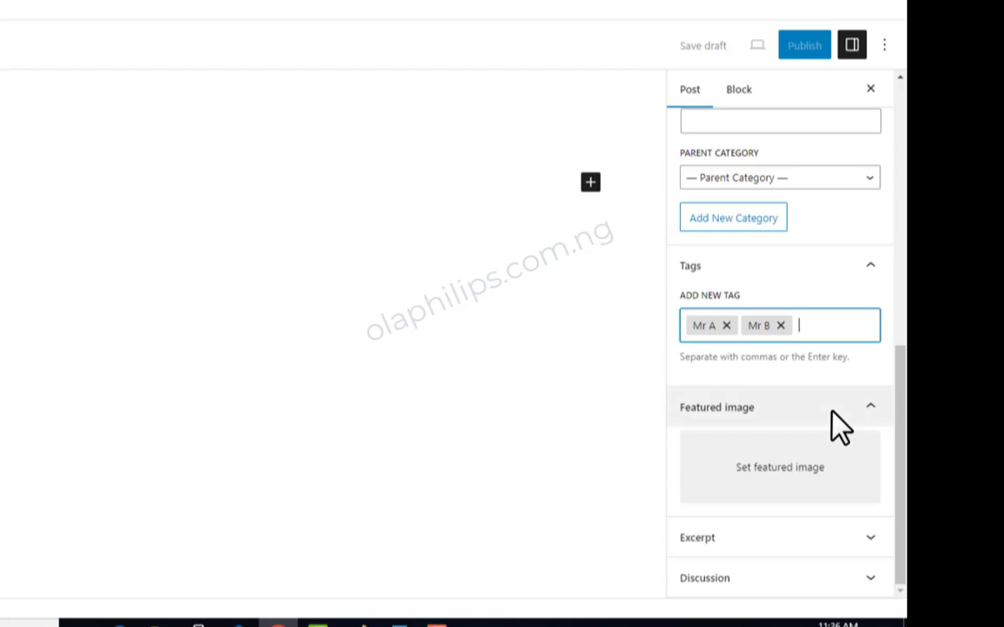
click(802, 477)
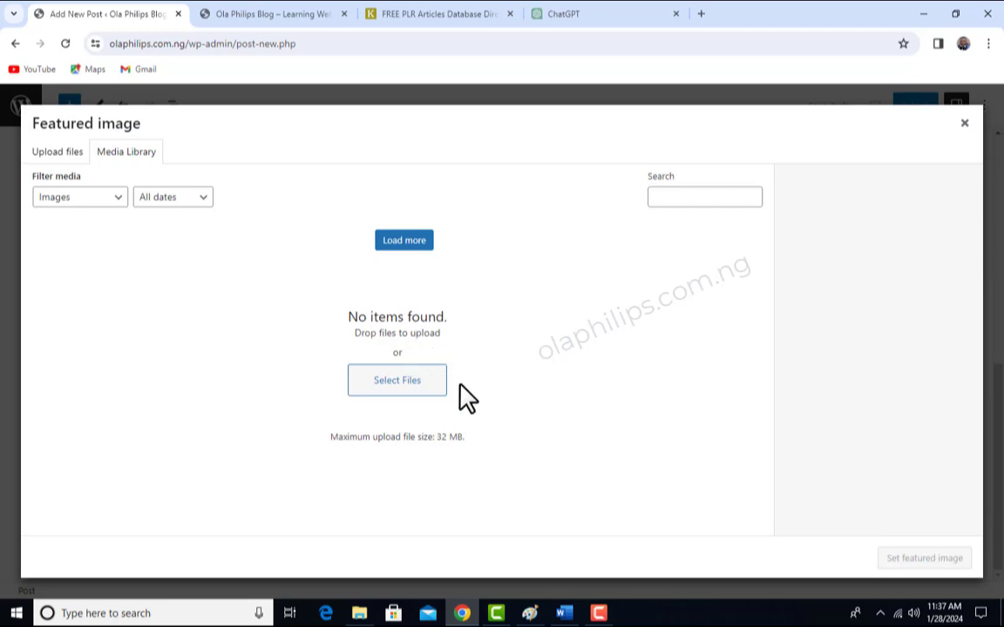
click(397, 383)
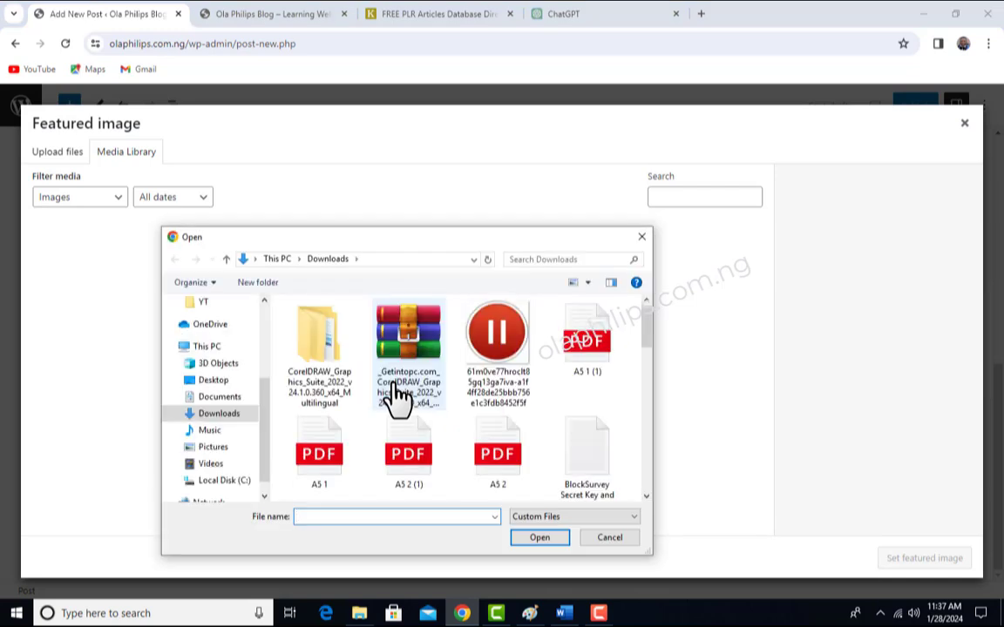
click(640, 237)
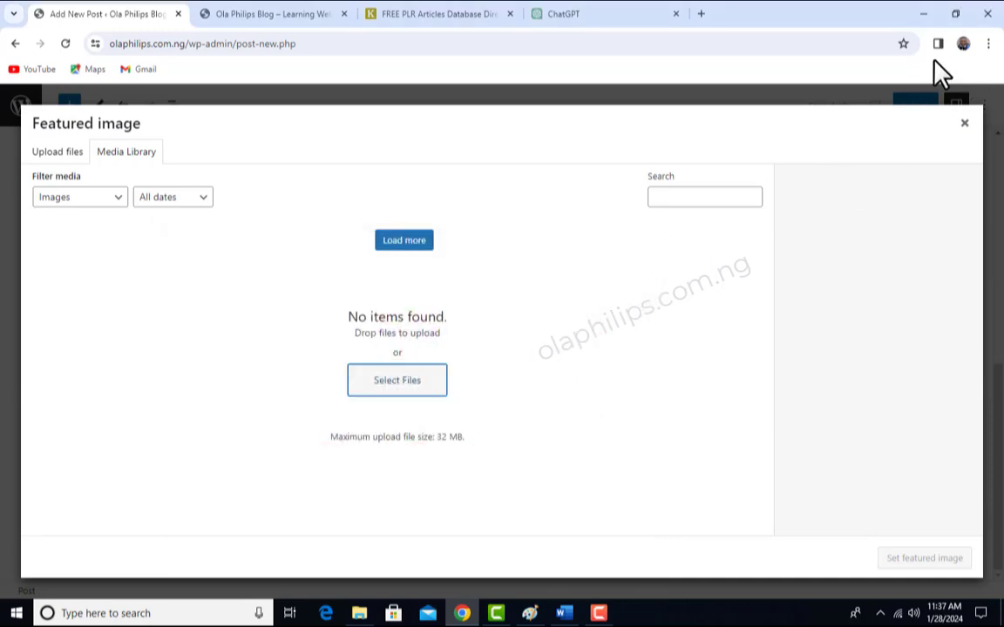
- Switch to File Explorer and check the file sizes of images in the IMAGES folder, starting with do-not-give-up-2015253
click(924, 13)
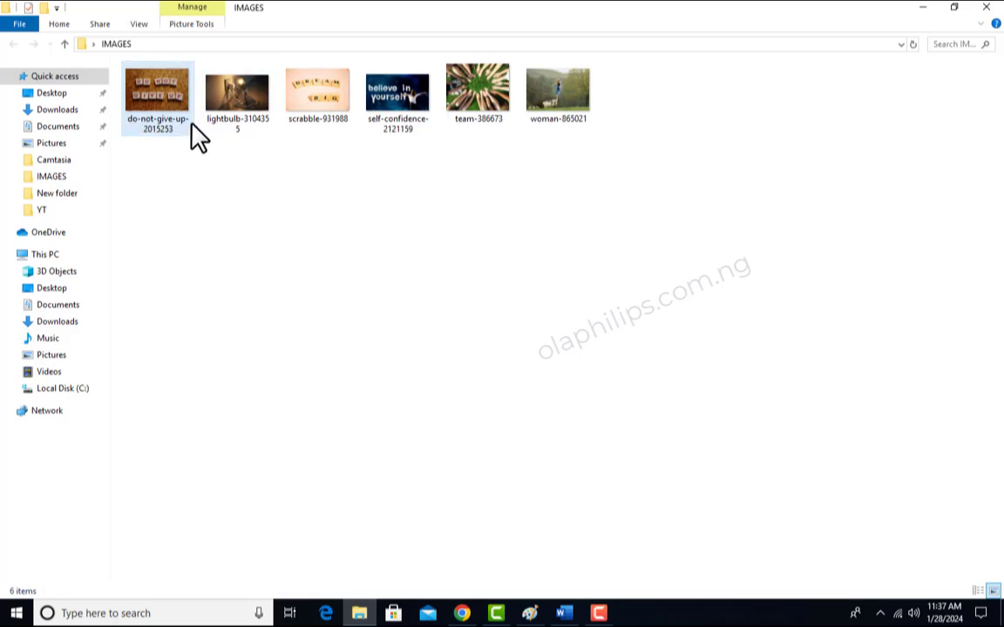
click(164, 103)
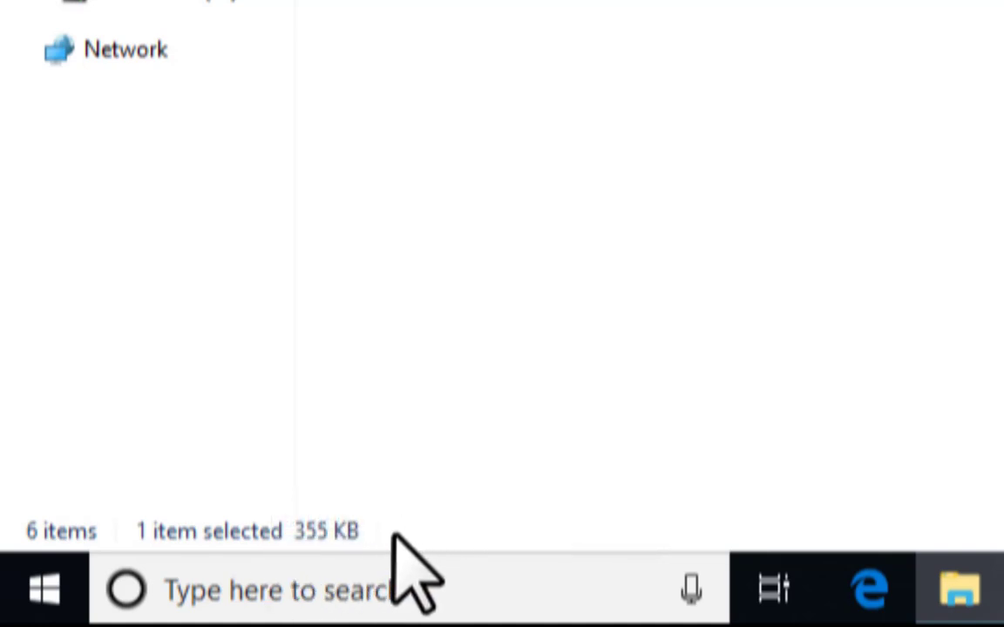
click(453, 2)
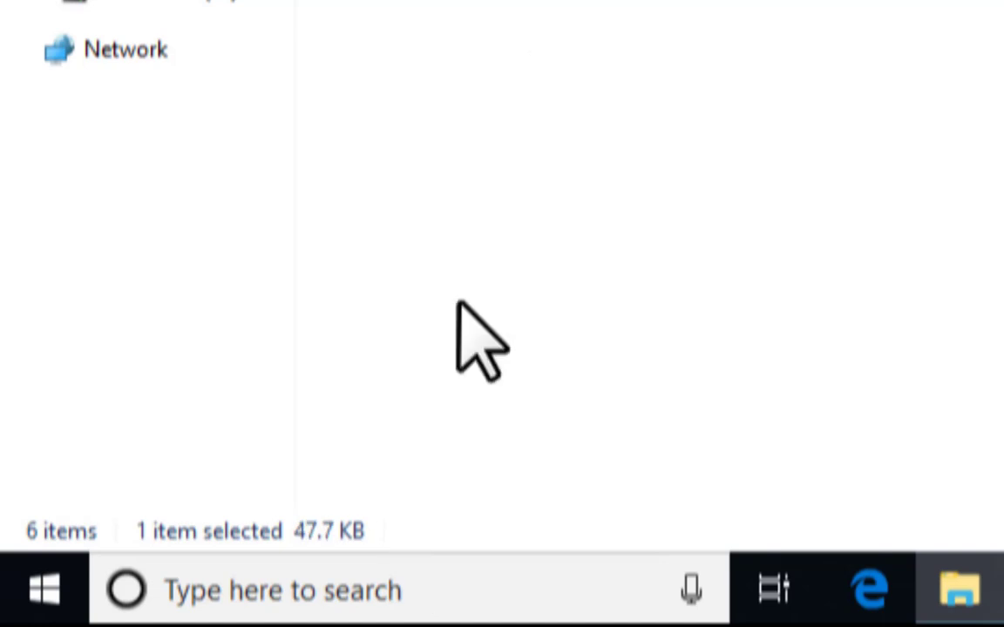
- Check the file sizes of the images scrabble-931988, self-confidence-2121159 and woman-865021 in the IMAGES folder
click(323, 87)
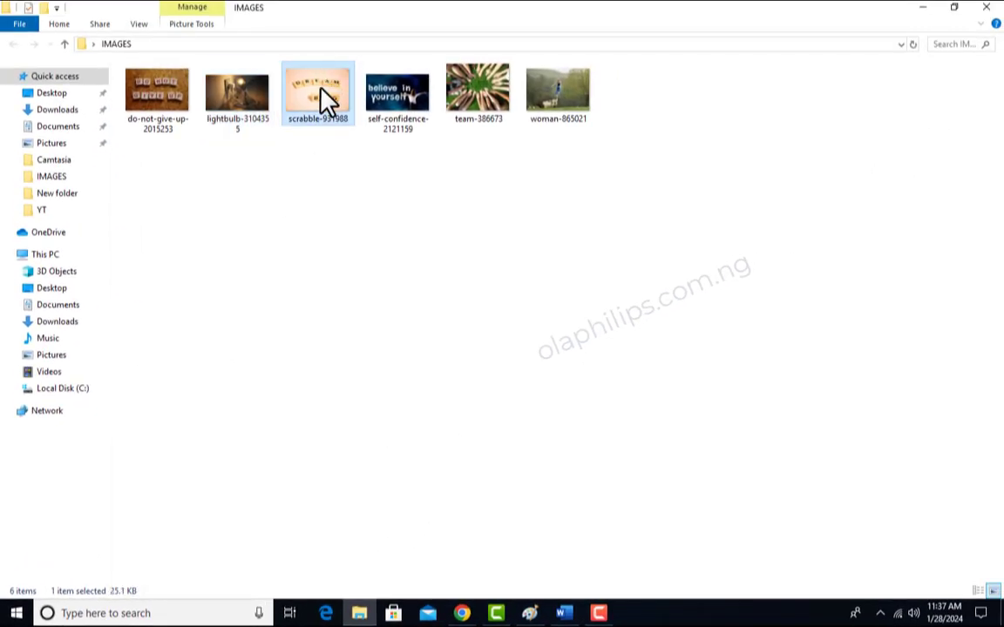
click(396, 113)
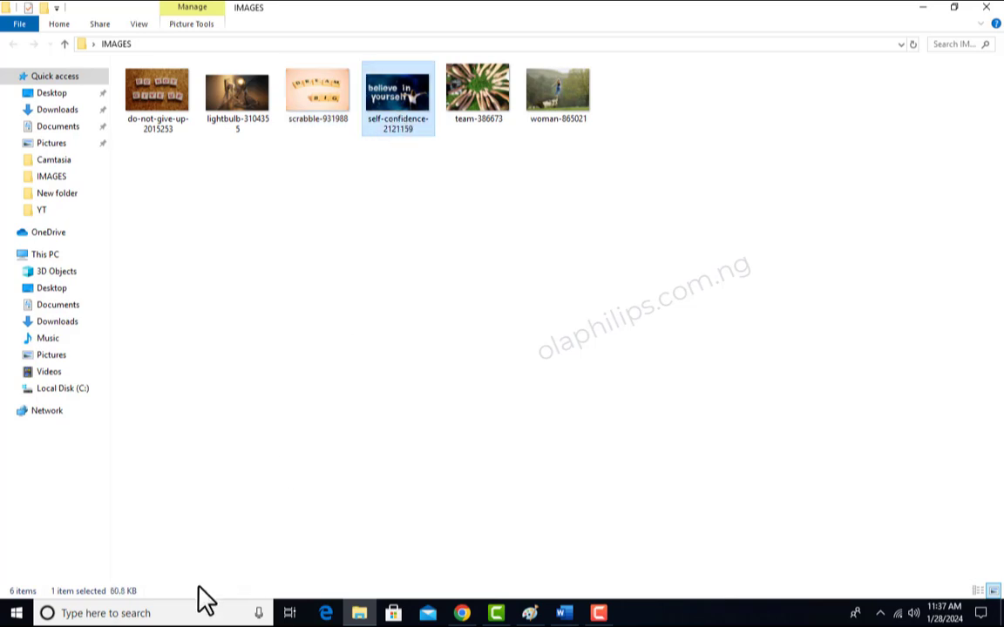
click(487, 336)
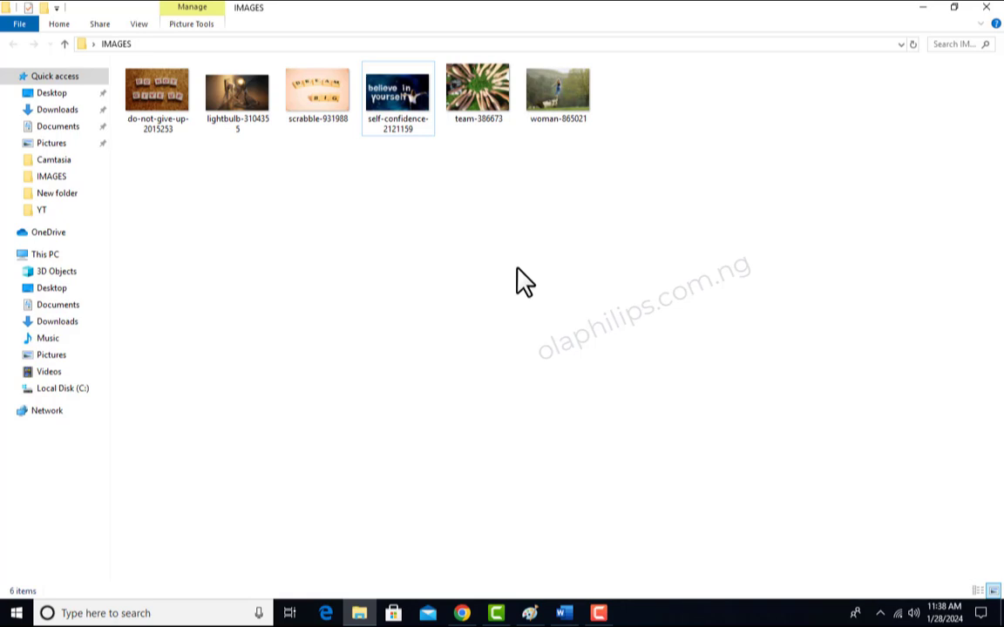
click(555, 96)
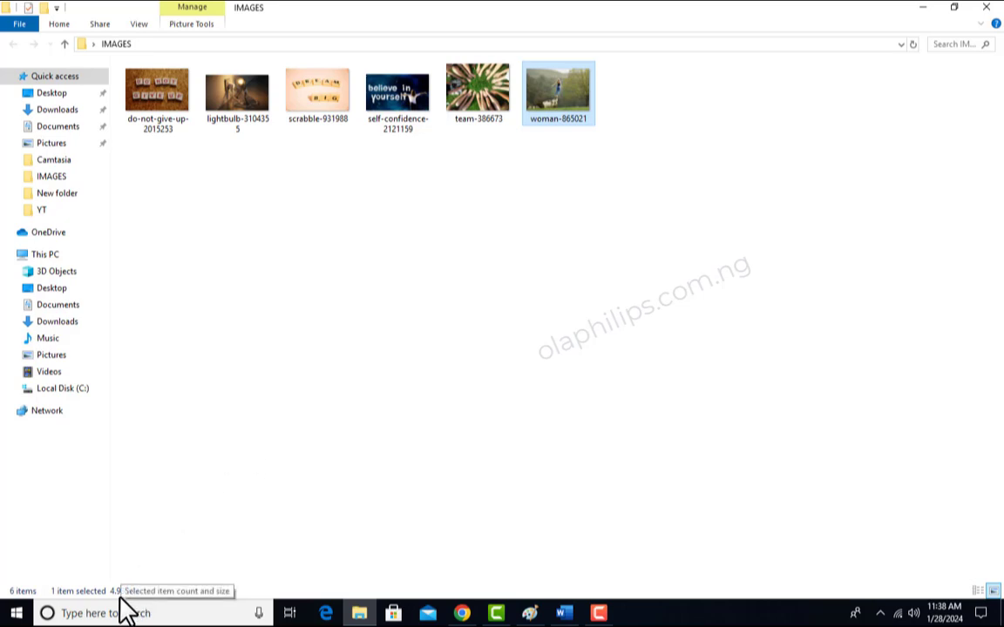
mouse_move(568, 102)
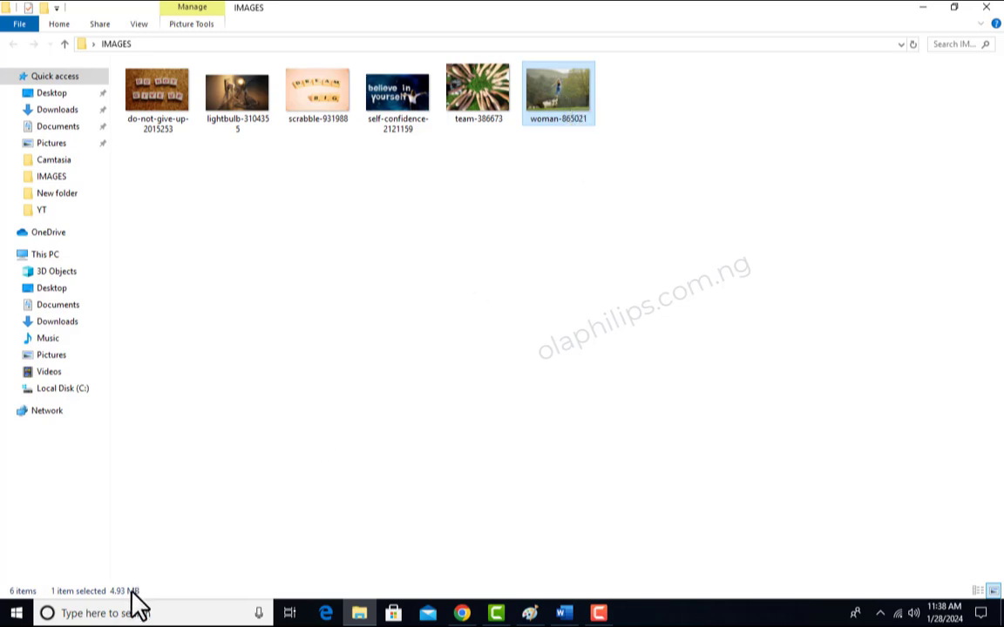
- Open woman-865021 for editing in Paint and resize it to 500 pixels horizontally, keeping the aspect ratio
right_click(563, 96)
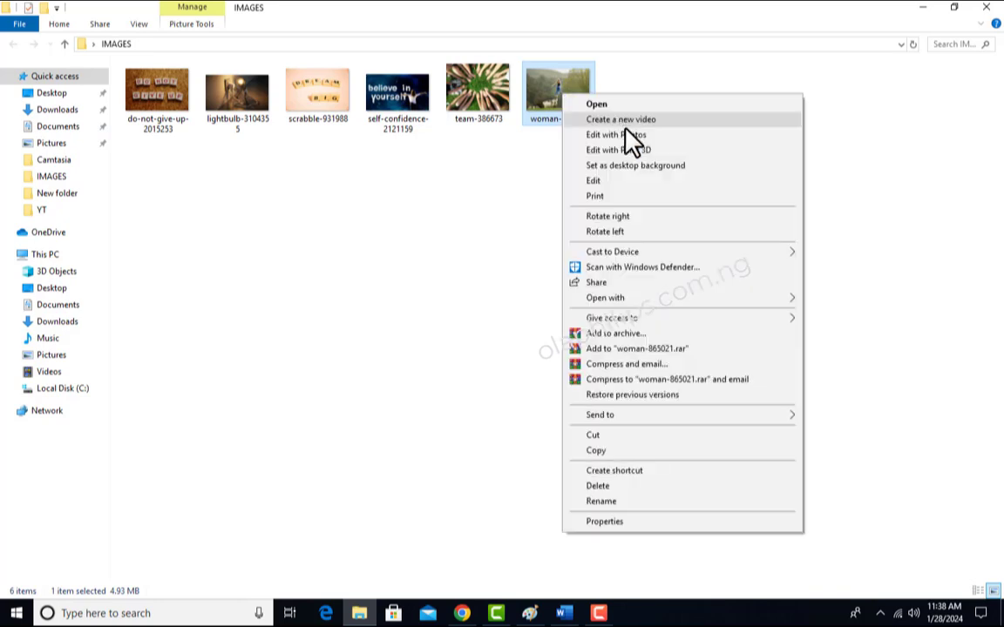
click(610, 182)
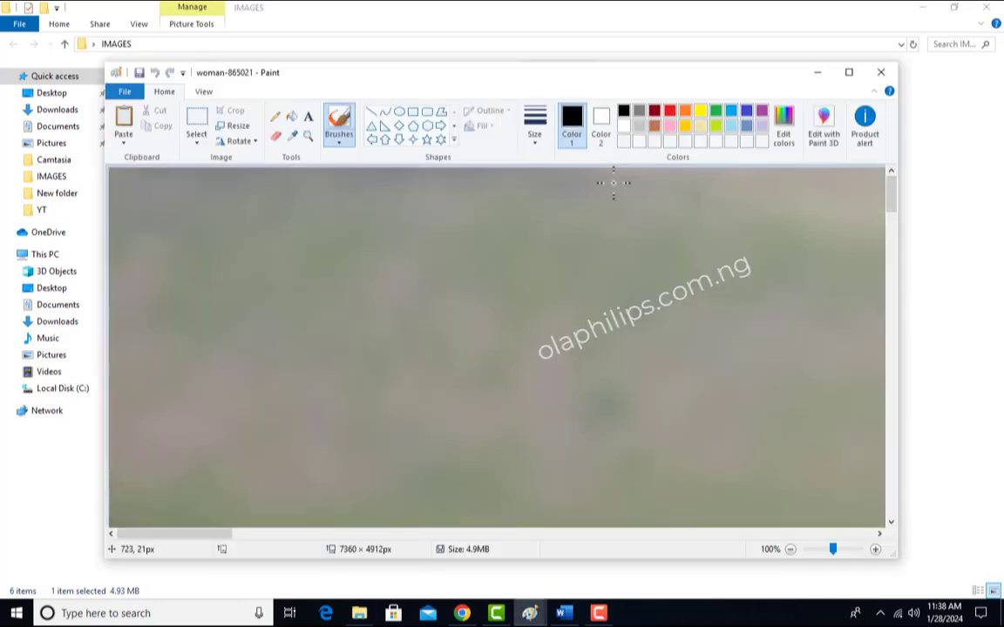
click(241, 131)
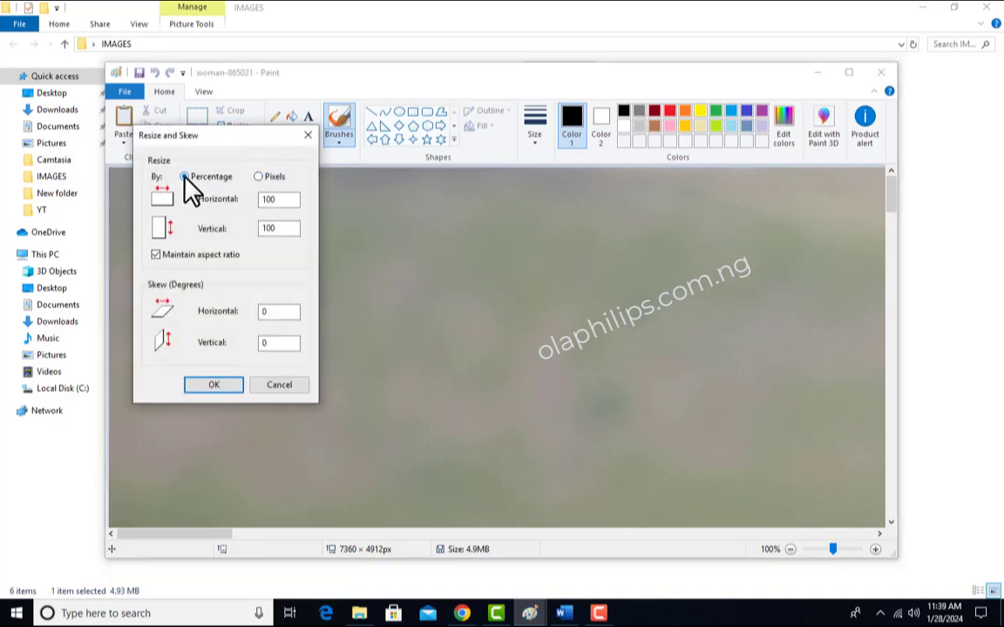
click(260, 178)
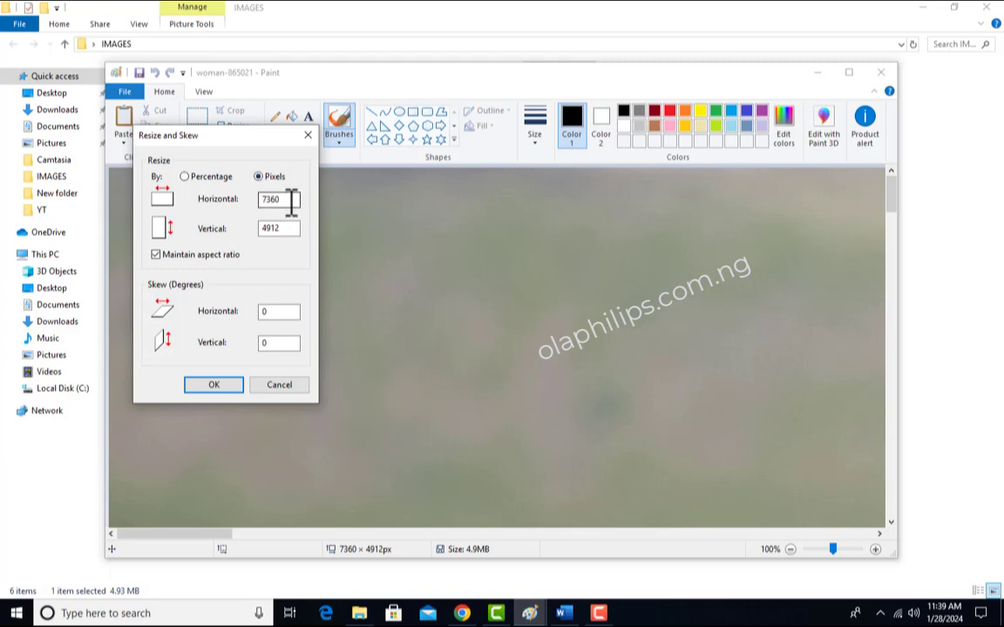
click(291, 199)
drag(291, 200, 225, 209)
text(500)
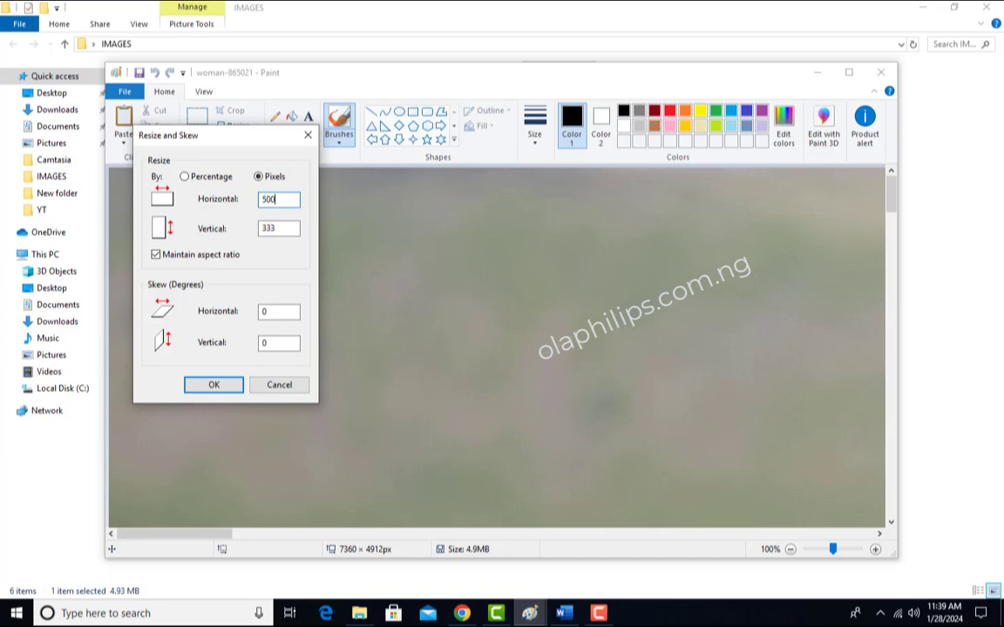
key(Return)
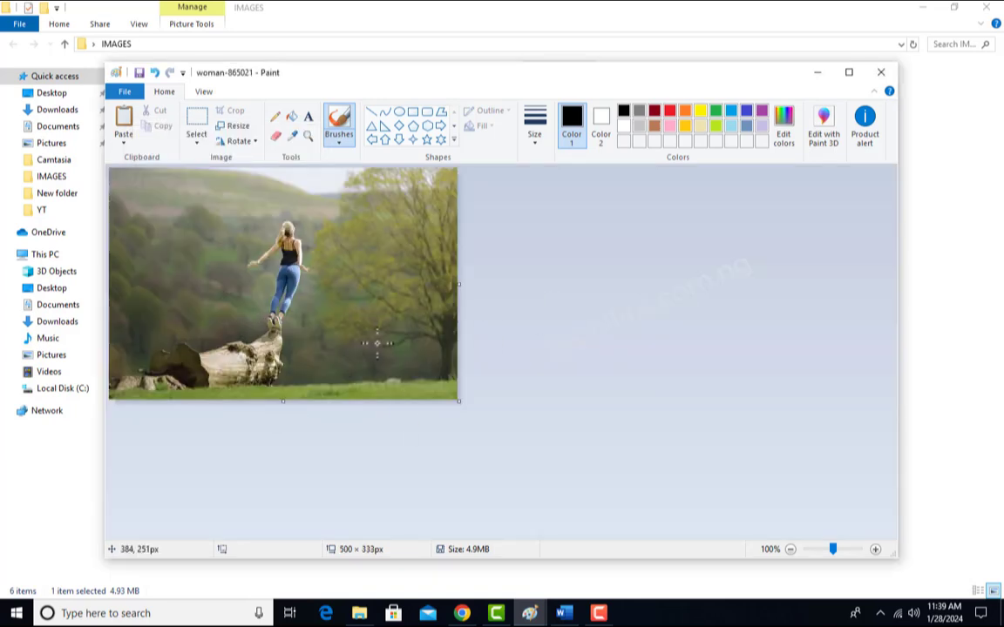
- Save the resized woman-865021 image, close Paint and check the image's new file size in the IMAGES folder
key(ctrl+z)
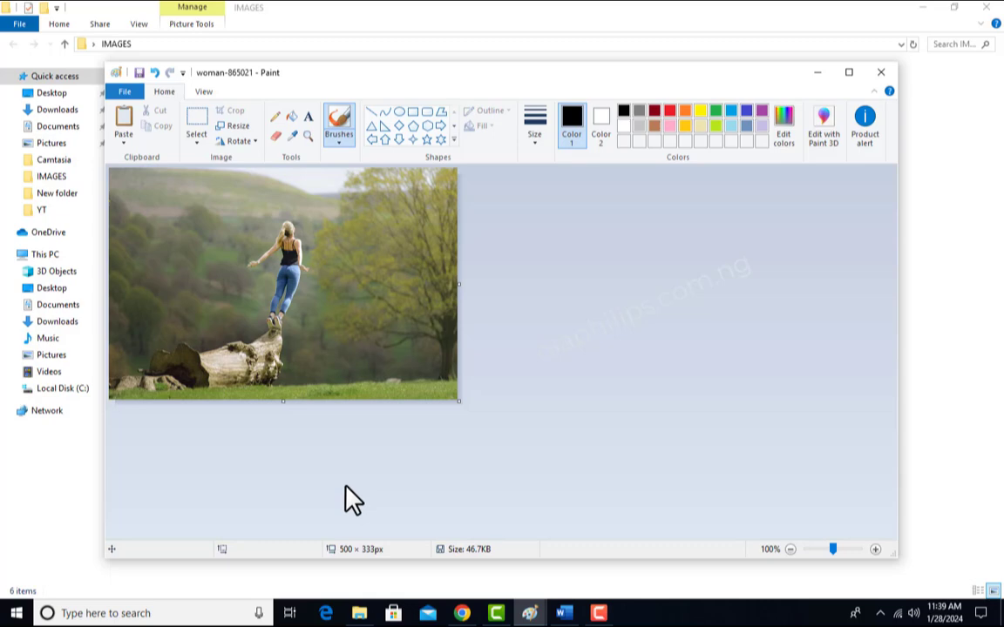
click(880, 72)
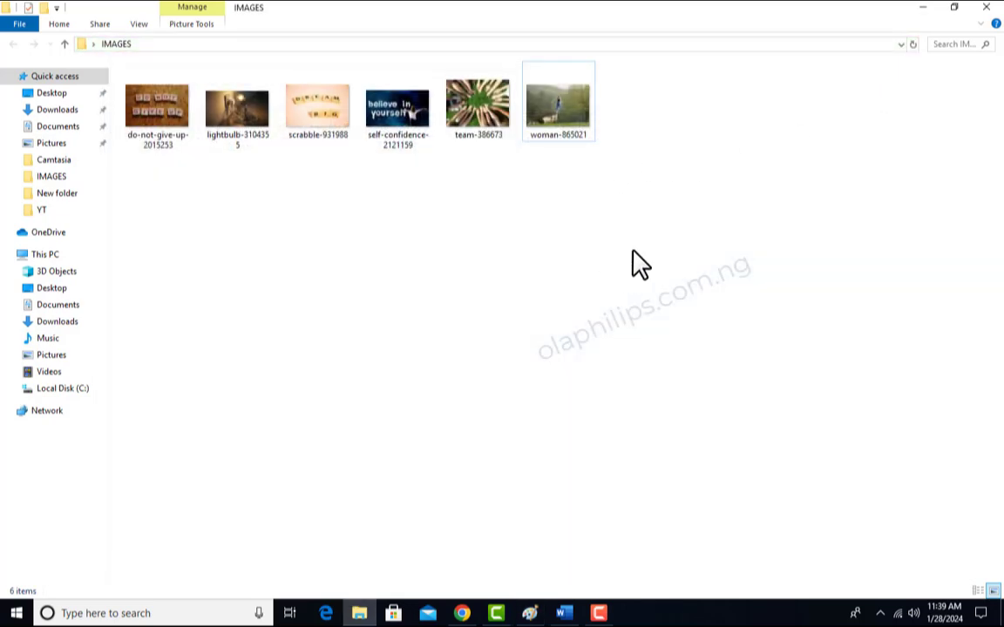
click(574, 128)
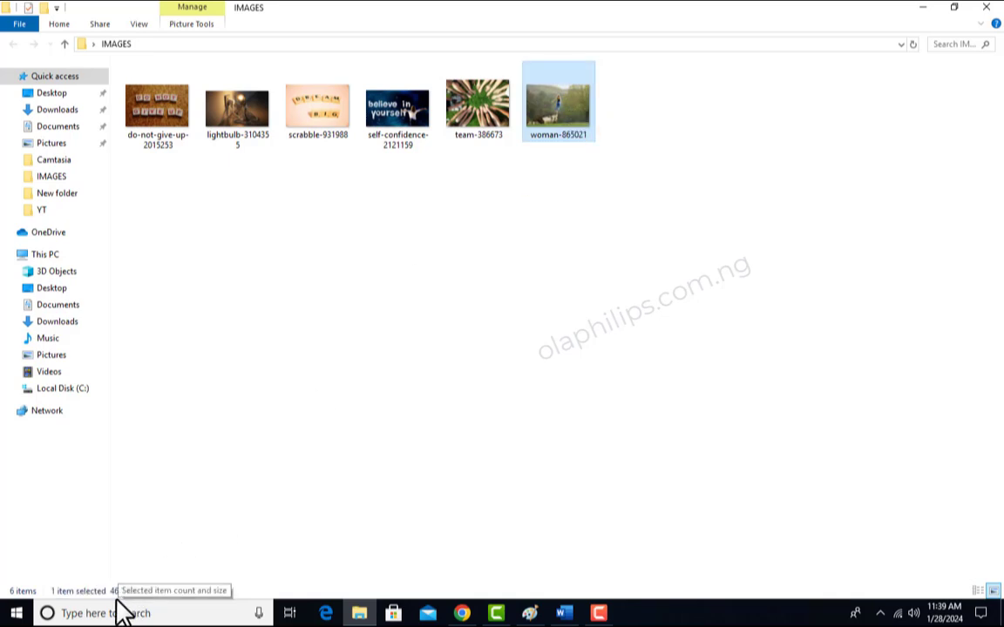
click(634, 366)
- Upload do-not-give-up-2015253 from the IMAGES folder to the WordPress media library in Chrome and set it as the post's featured image
click(166, 140)
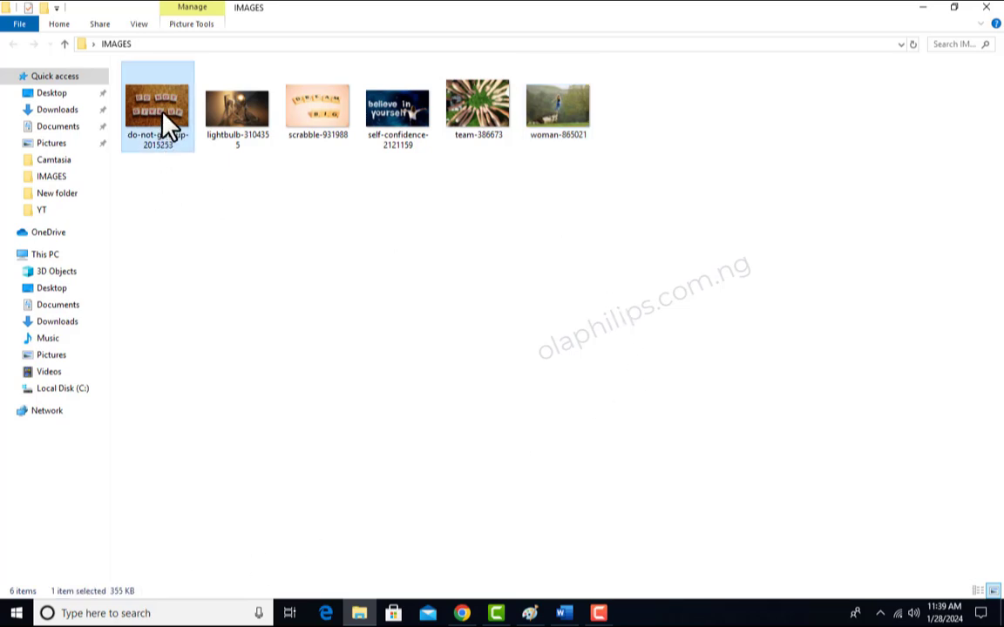
drag(161, 107, 403, 391)
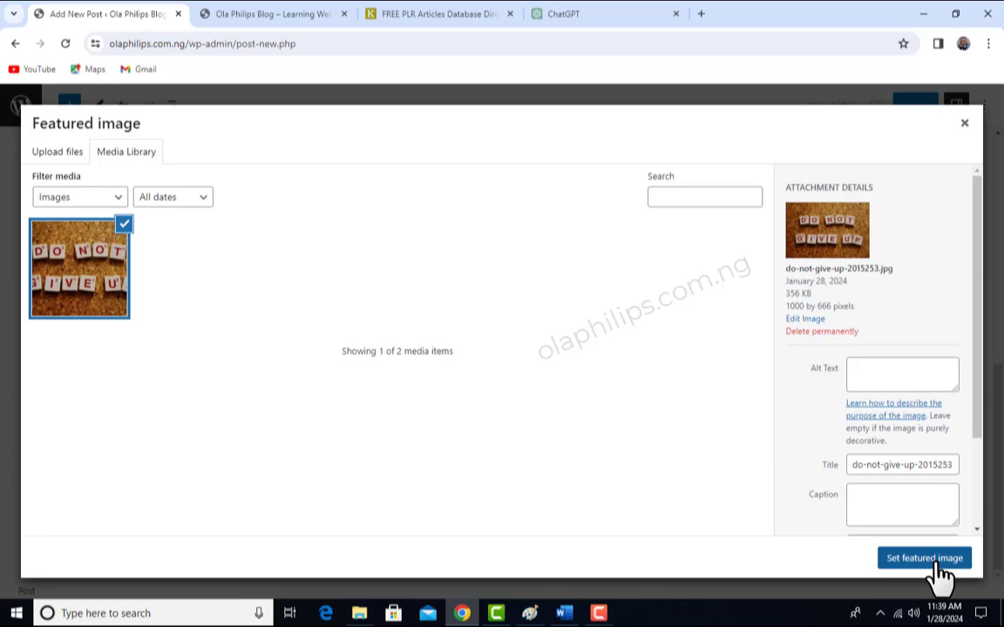
click(923, 559)
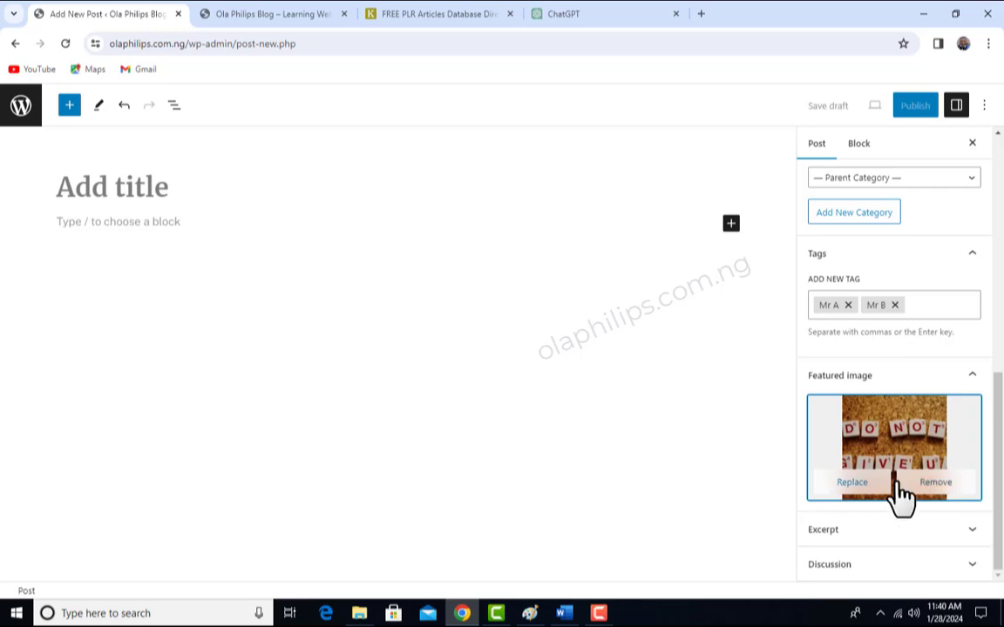
- Expand the post's Excerpt and Discussion sections to view their options, leaving the excerpt empty
click(974, 531)
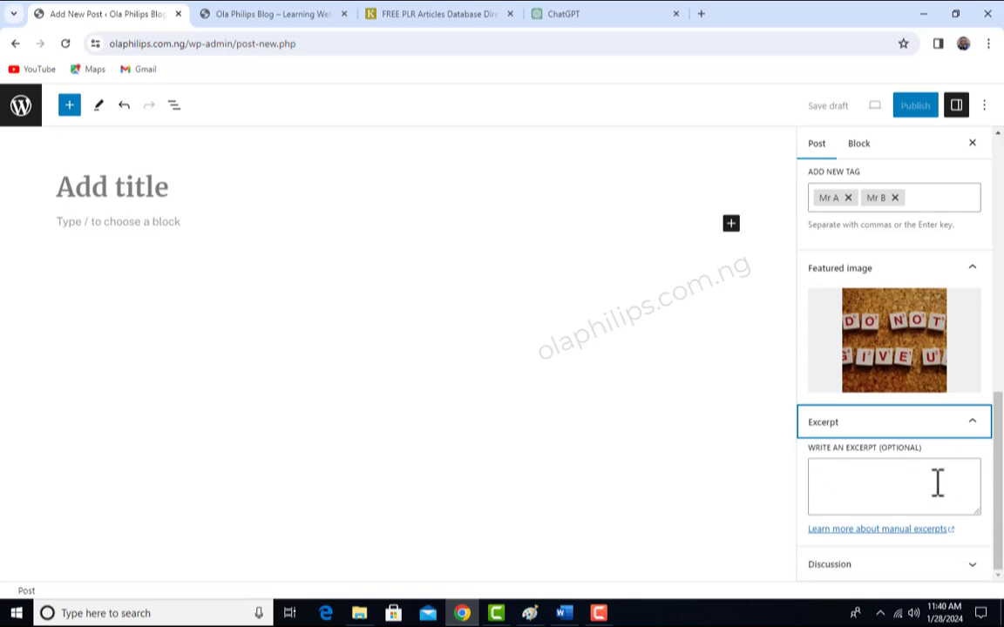
click(921, 505)
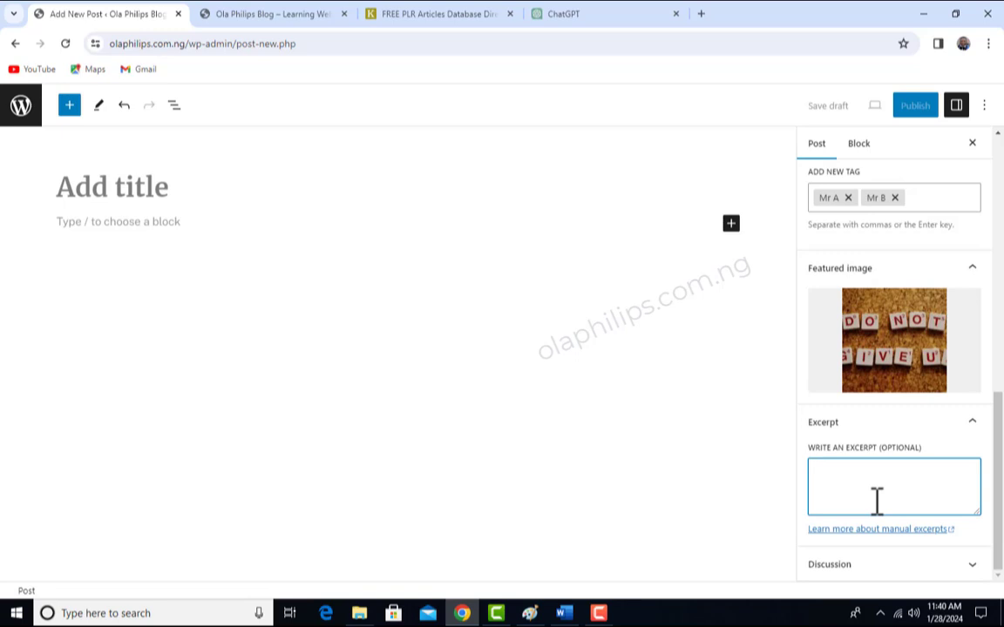
click(972, 565)
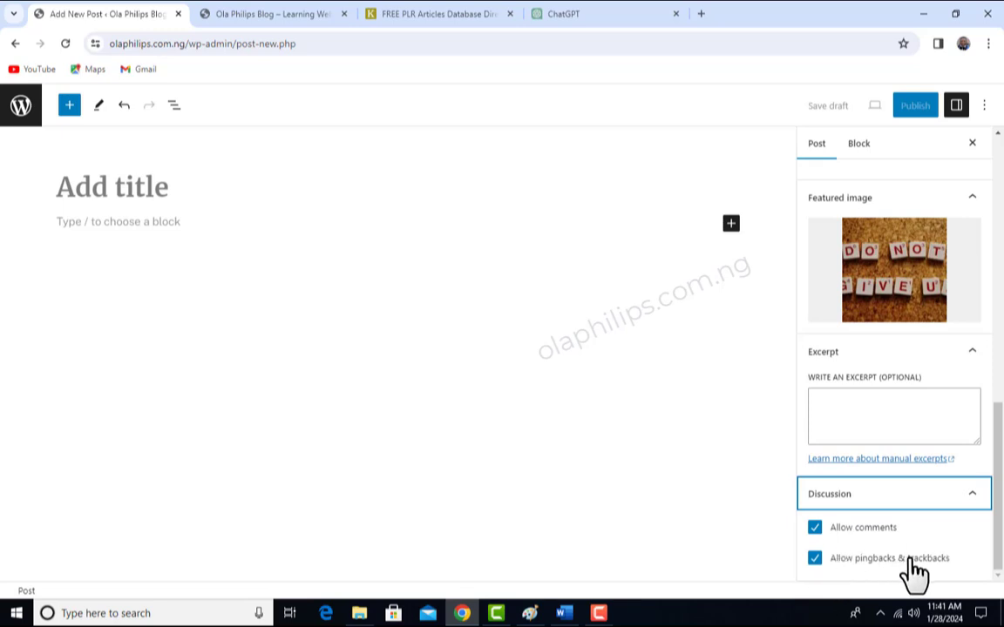
- Turn off Allow comments and Allow pingbacks & trackbacks for the post, and turn both back on
click(814, 528)
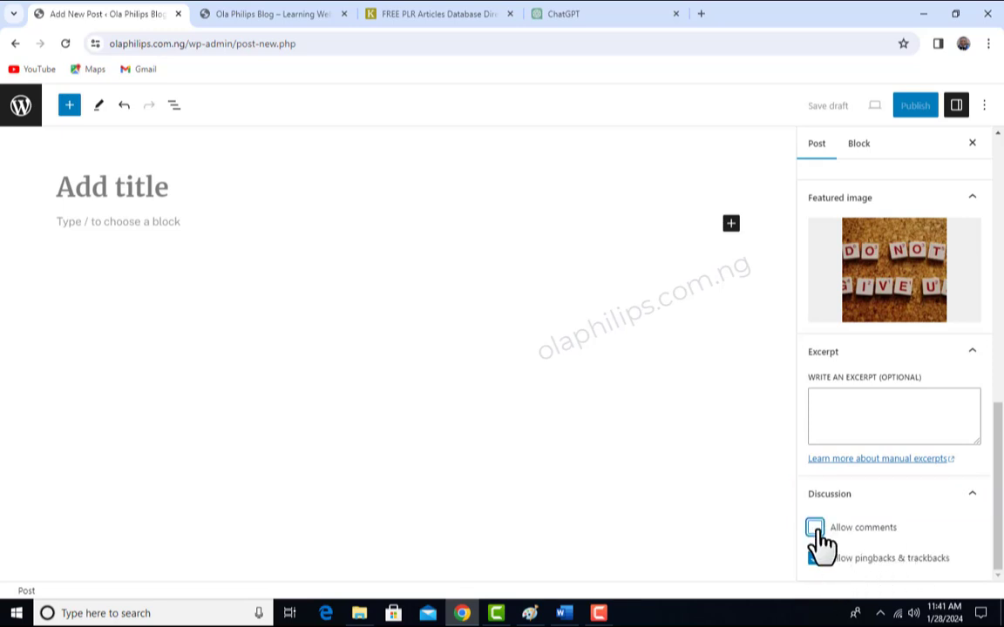
click(815, 558)
click(814, 528)
click(815, 558)
- View the block settings and browse the text and media blocks available in the block inserter
click(820, 144)
click(861, 148)
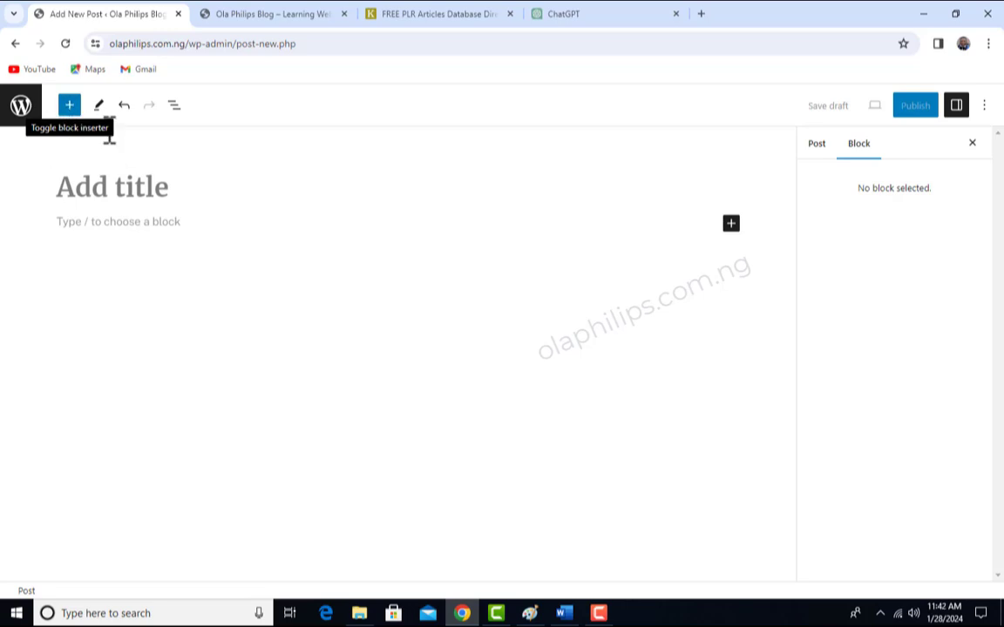
click(71, 108)
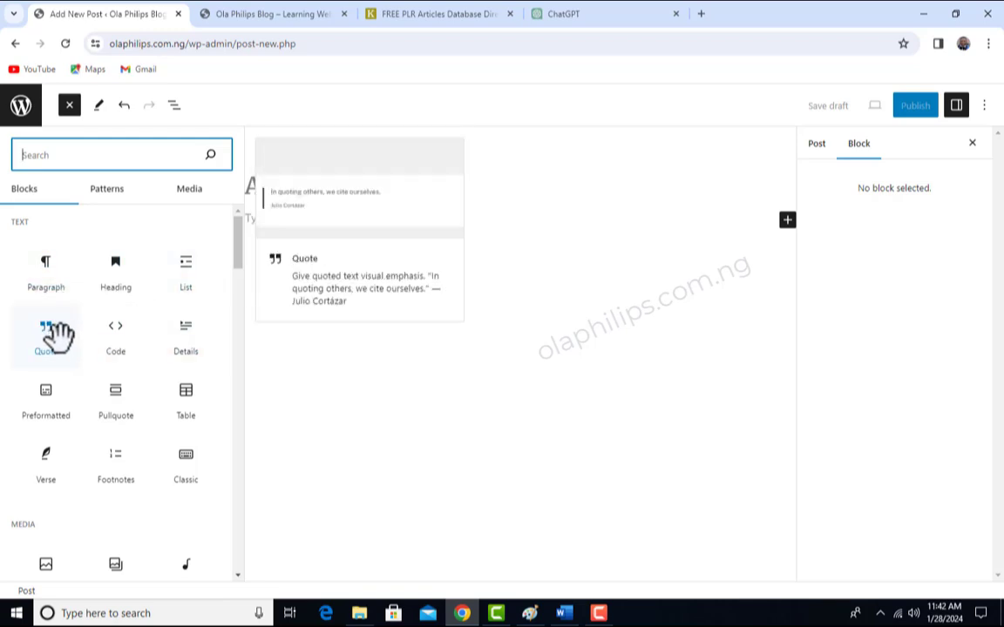
scroll(155, 366, down, 1)
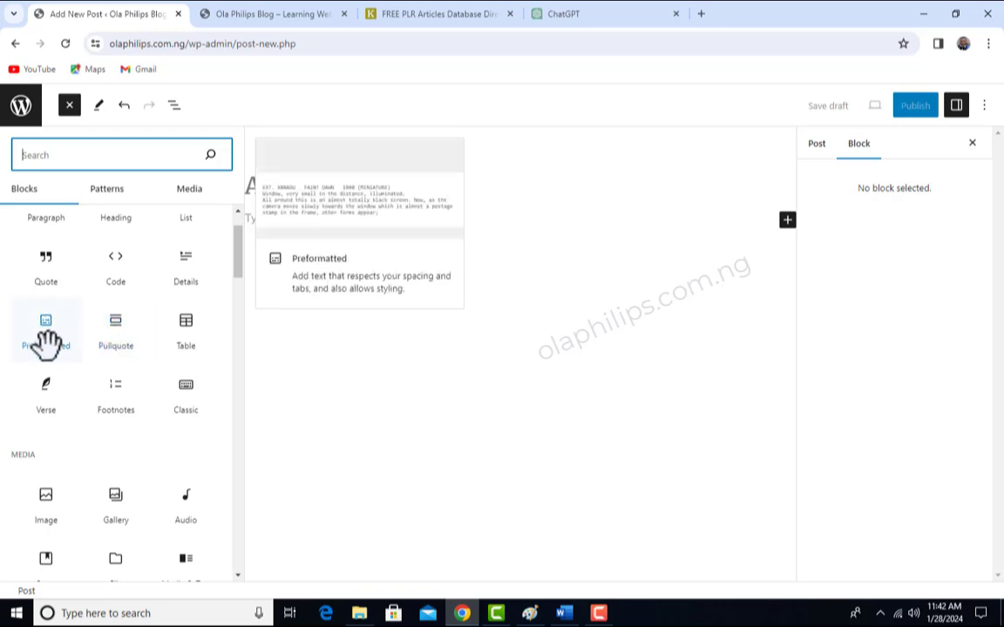
scroll(153, 401, down, 1)
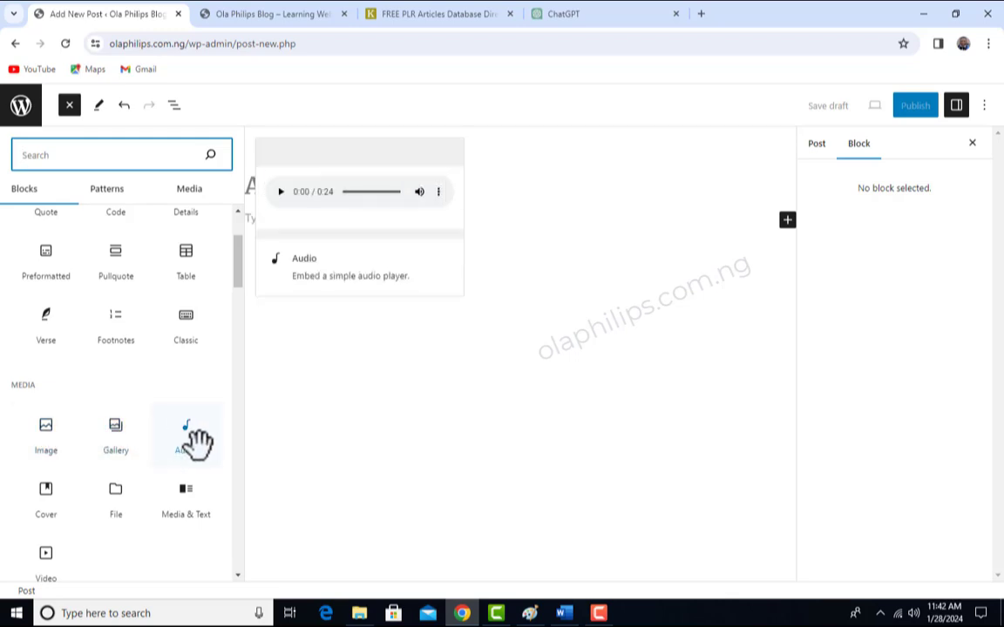
scroll(193, 434, down, 1)
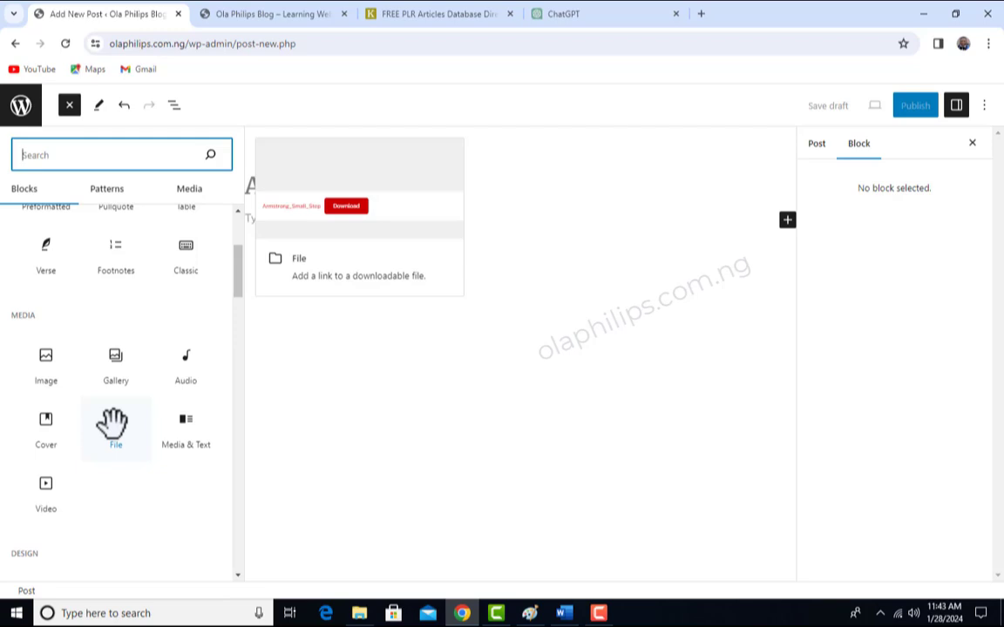
scroll(115, 427, up, 3)
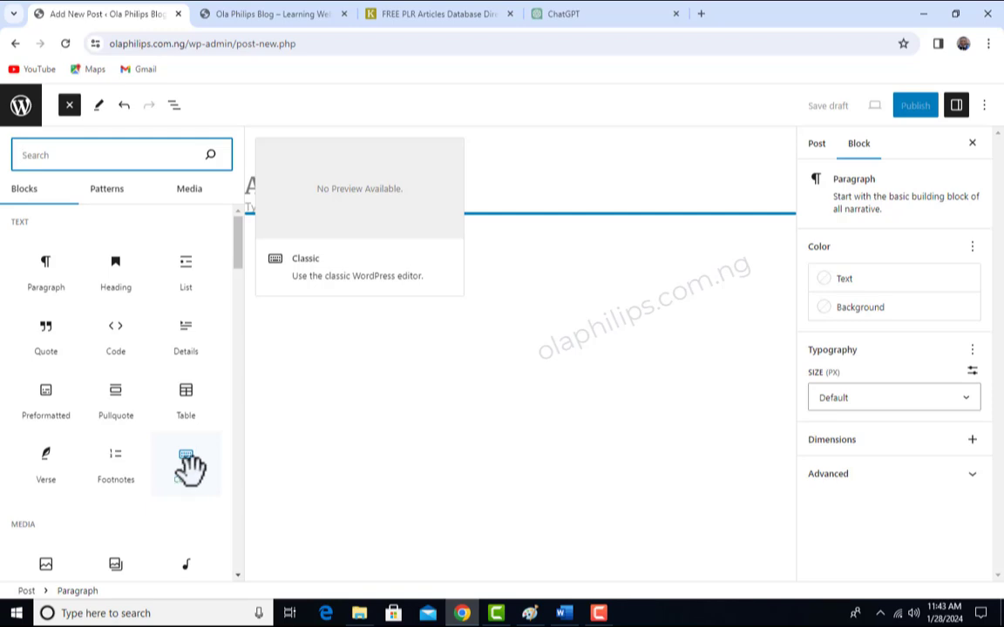
- Insert a Classic block, enter the text "bfoifhioeoifhoieoefoeheof" in the Classic Editor and save it
click(188, 466)
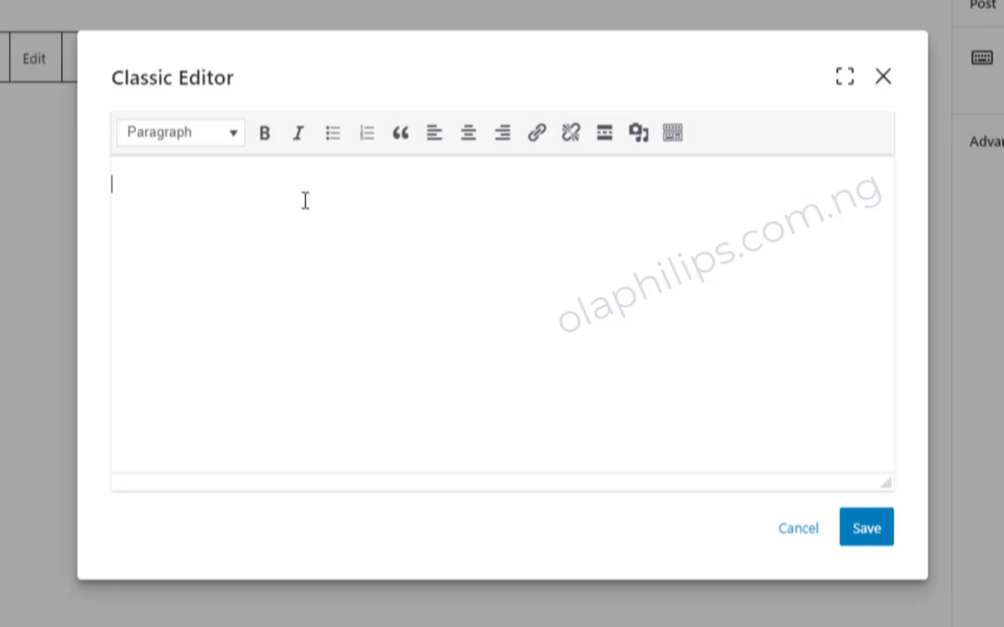
text(bfoifhioeoifhoieoefoeheof)
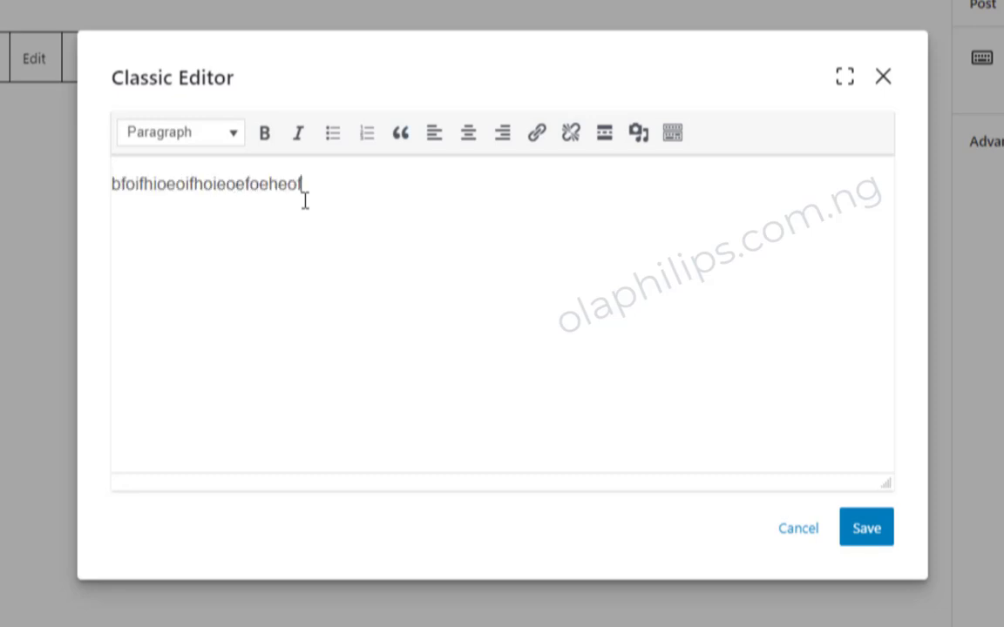
click(876, 542)
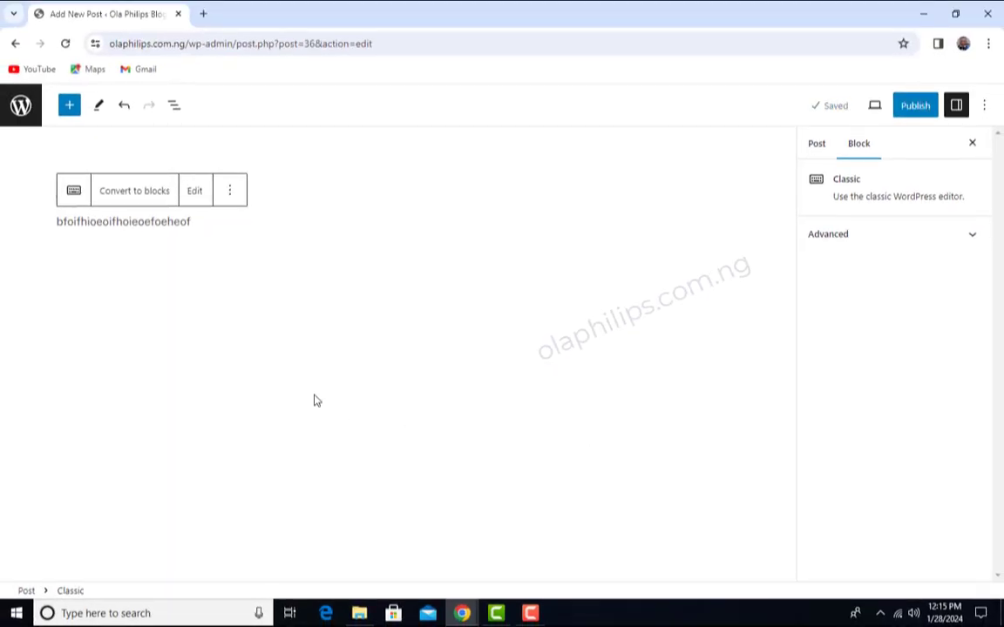
- Select the Classic block, compare the post and block settings including the Advanced block name field, and deselect the block
click(189, 220)
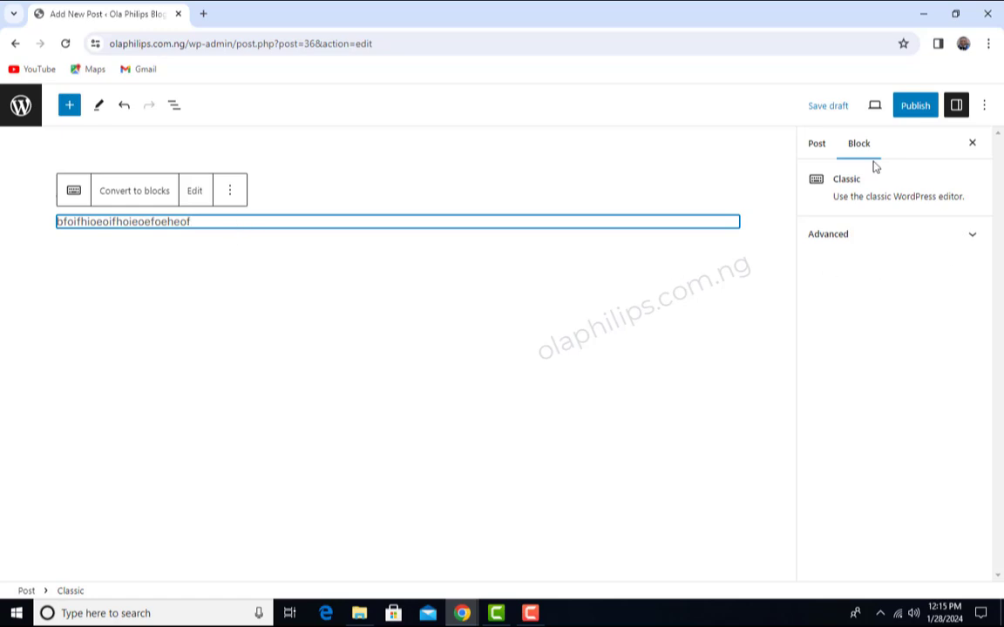
click(817, 147)
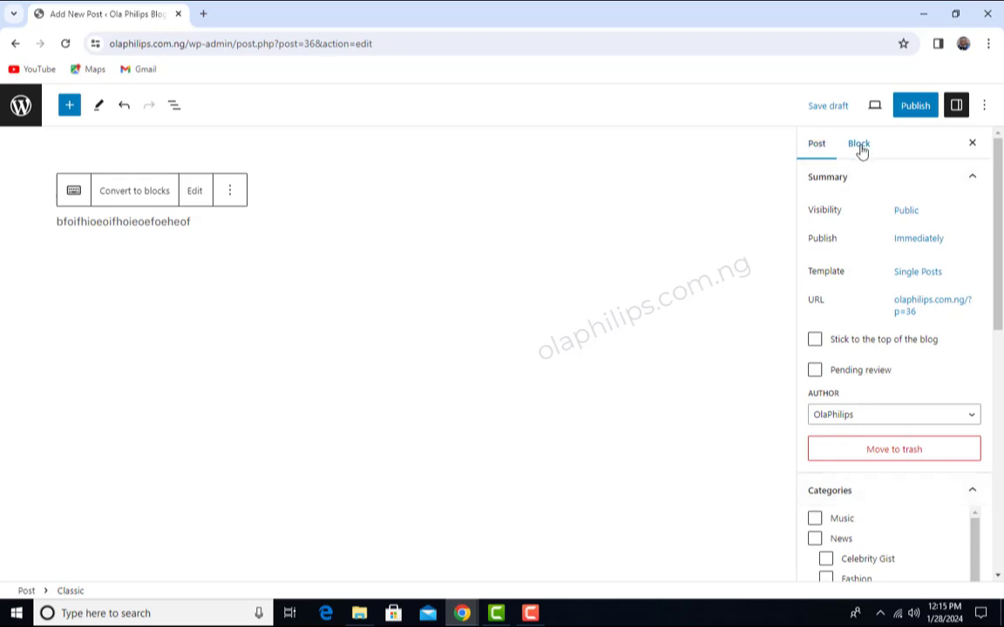
click(859, 145)
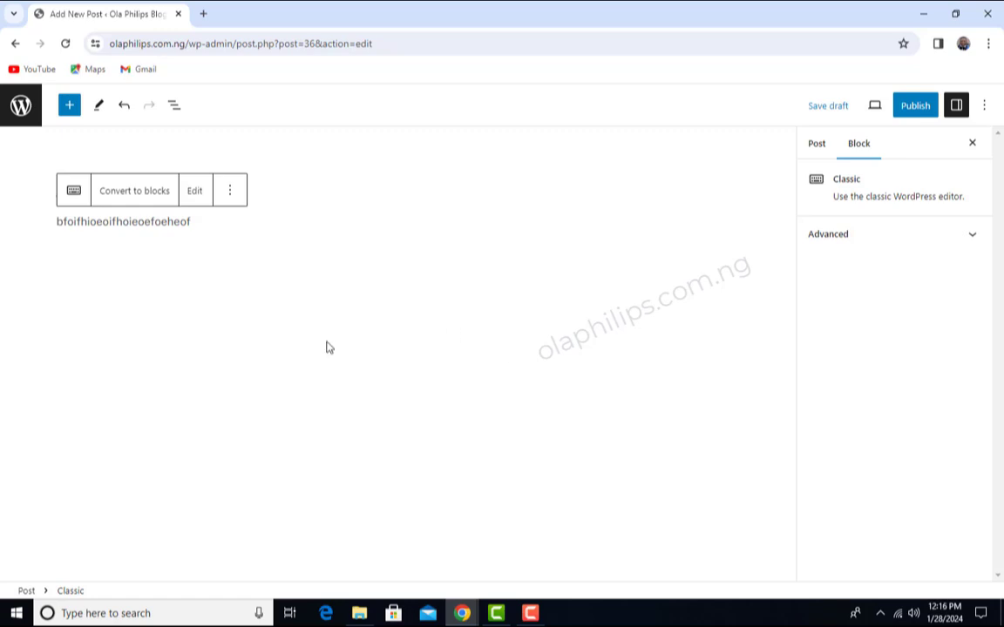
click(970, 235)
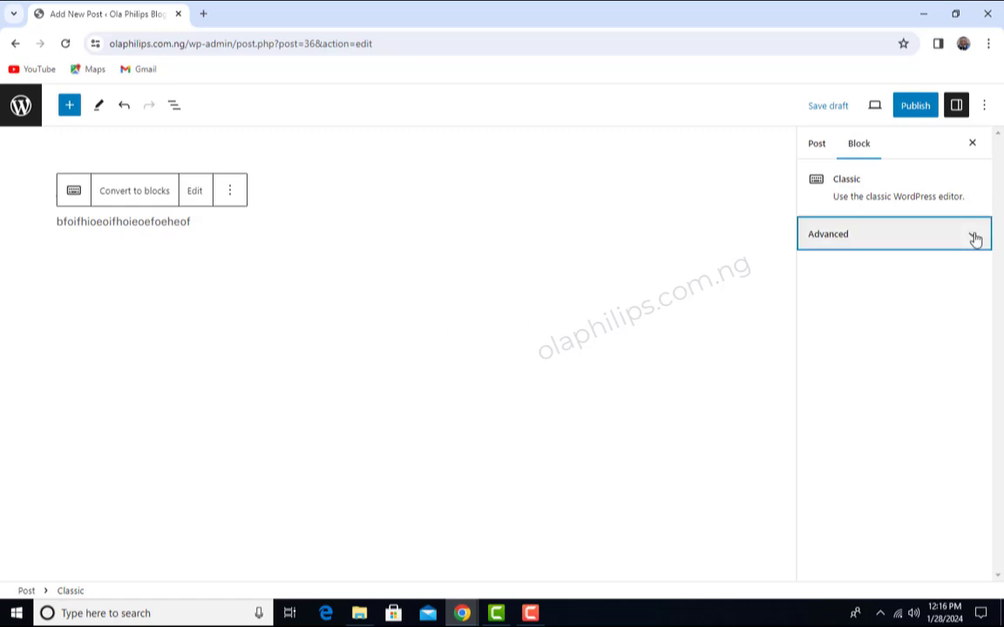
click(846, 280)
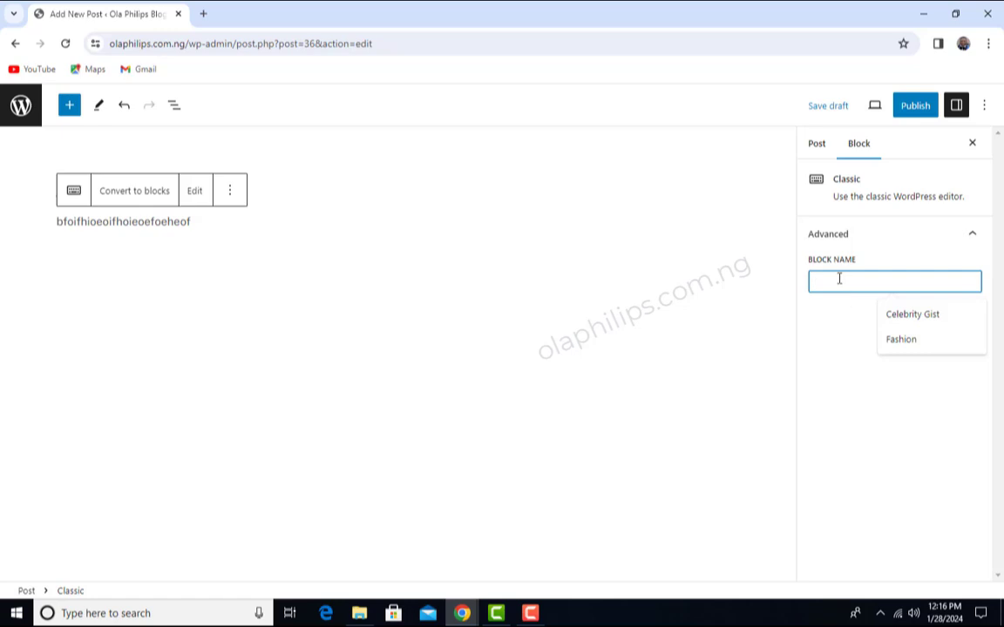
click(906, 232)
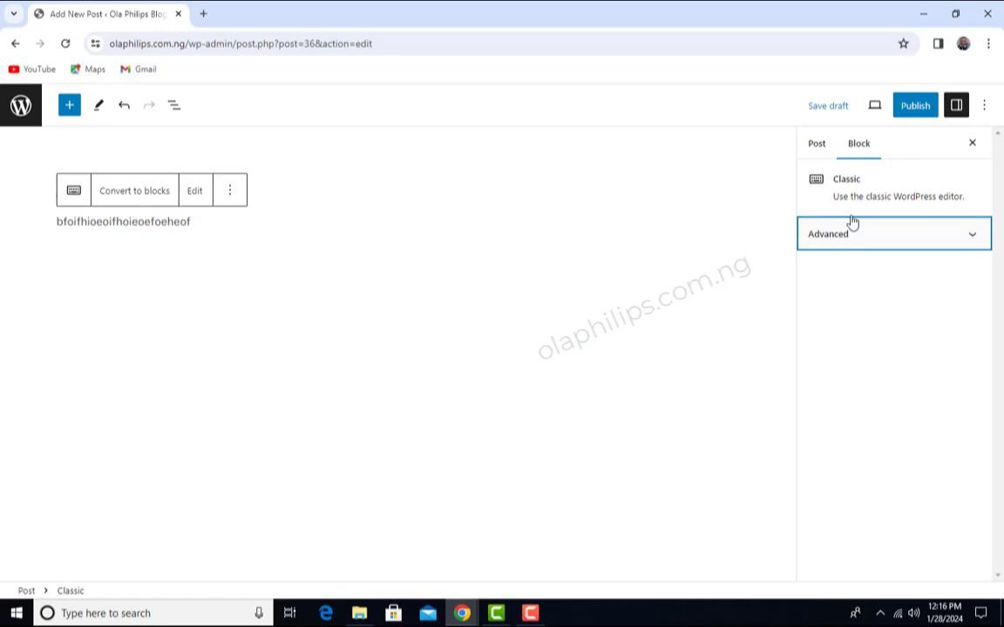
click(873, 195)
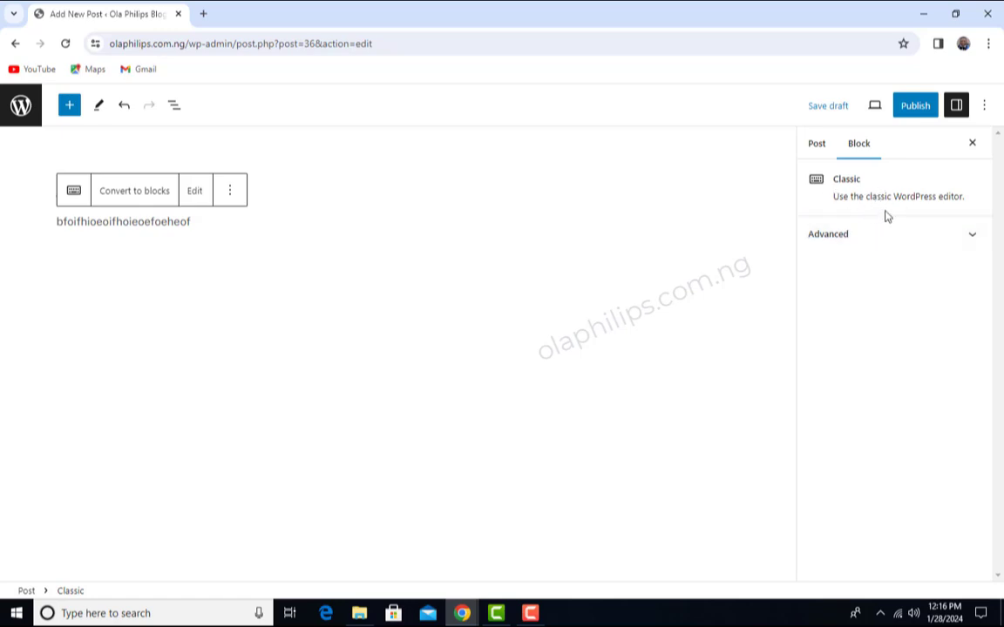
click(607, 444)
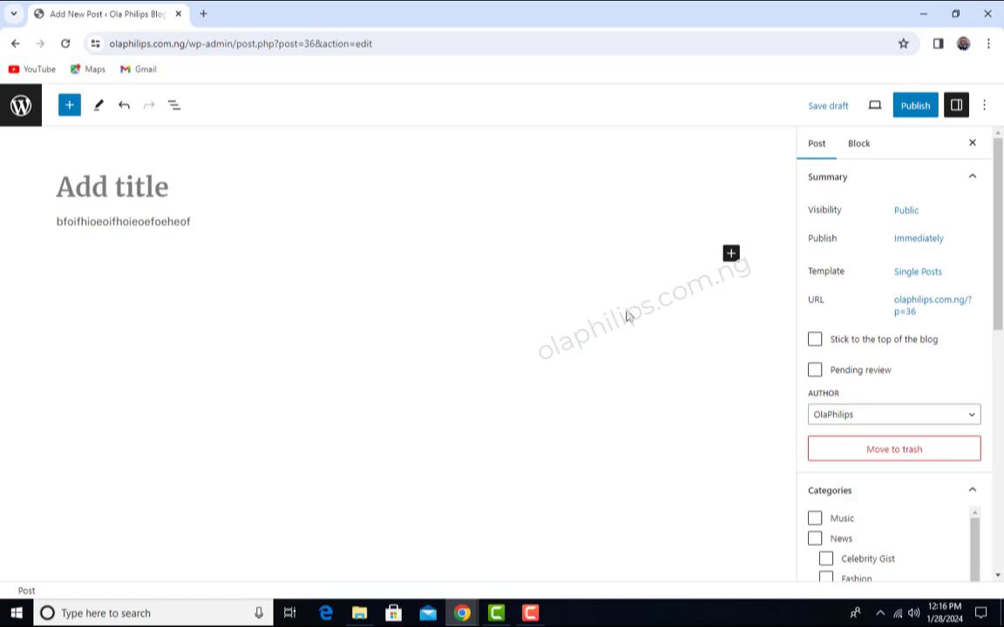